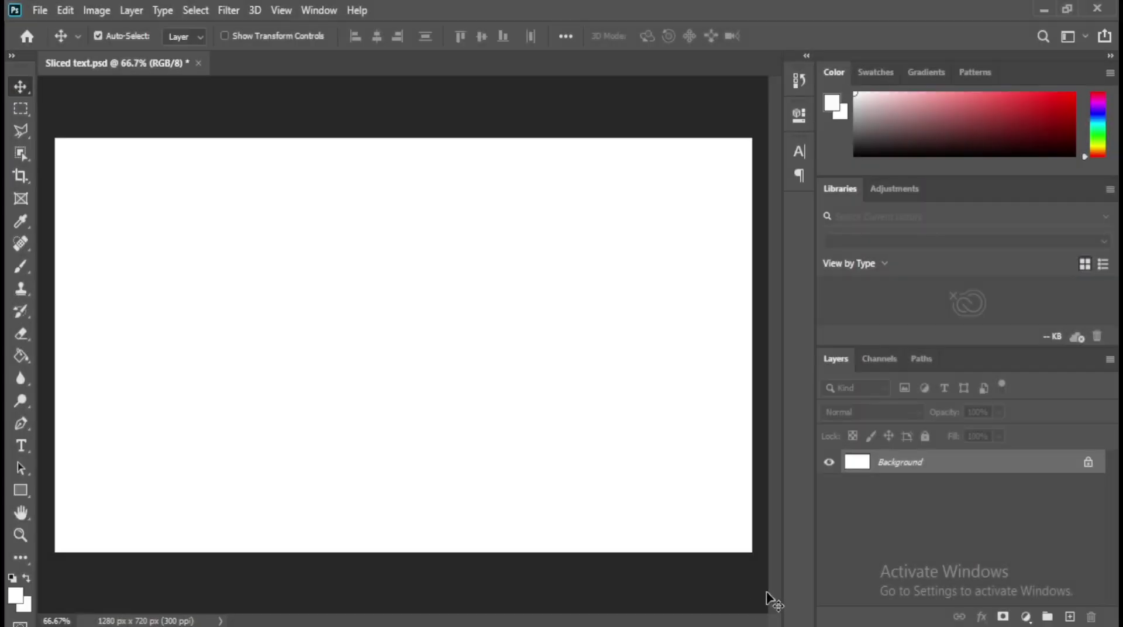
# Duplicate the Background layer as 'Background copy'
pyautogui.rightClick(977, 456)
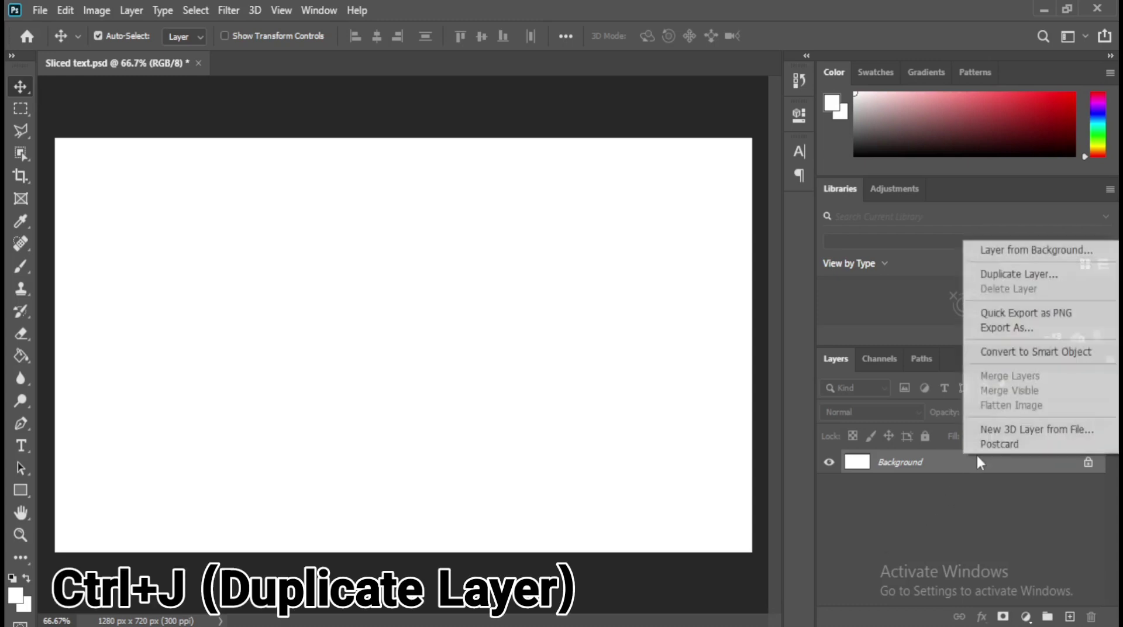
pyautogui.click(1018, 275)
pyautogui.click(704, 166)
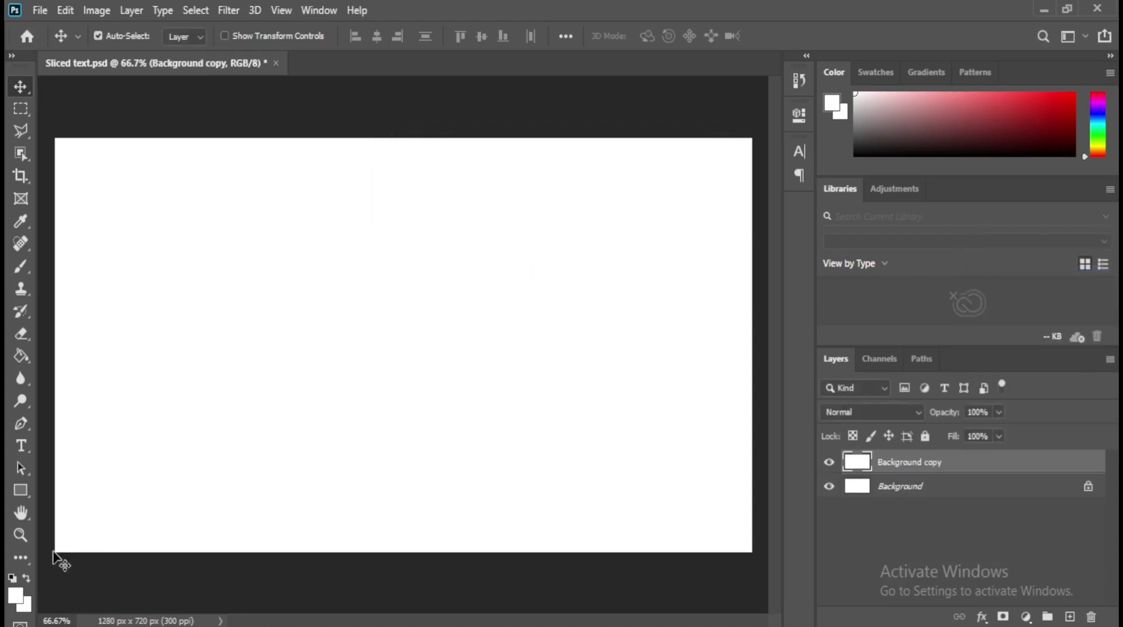
# Fill the Background copy layer with solid red #ff0000 using the Paint Bucket
pyautogui.click(26, 358)
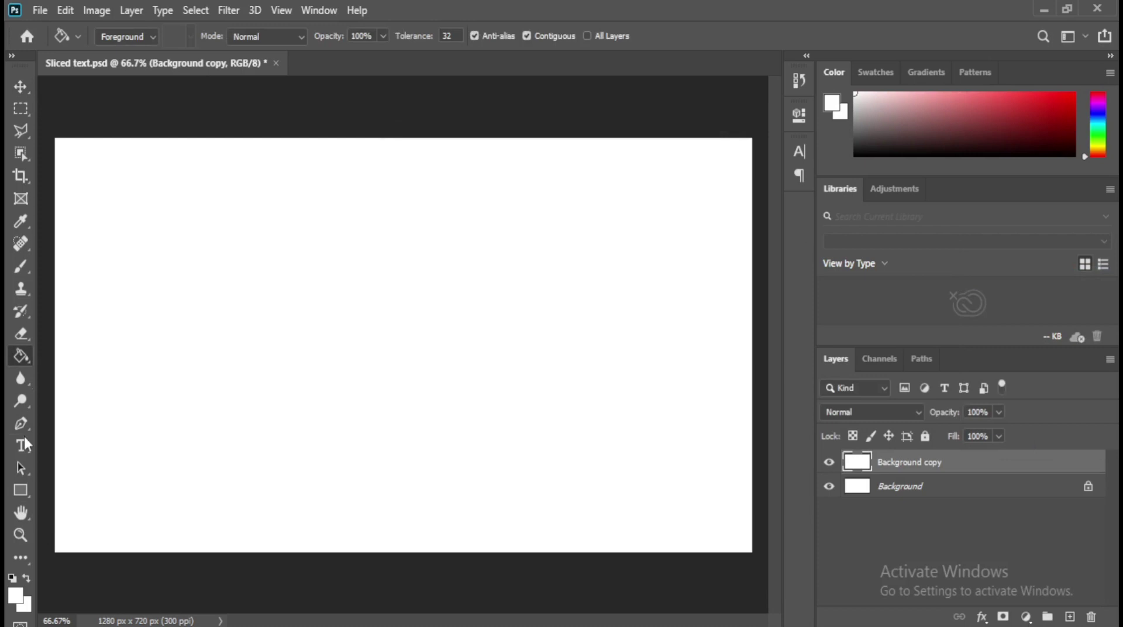
pyautogui.click(16, 595)
pyautogui.write('ff0000')
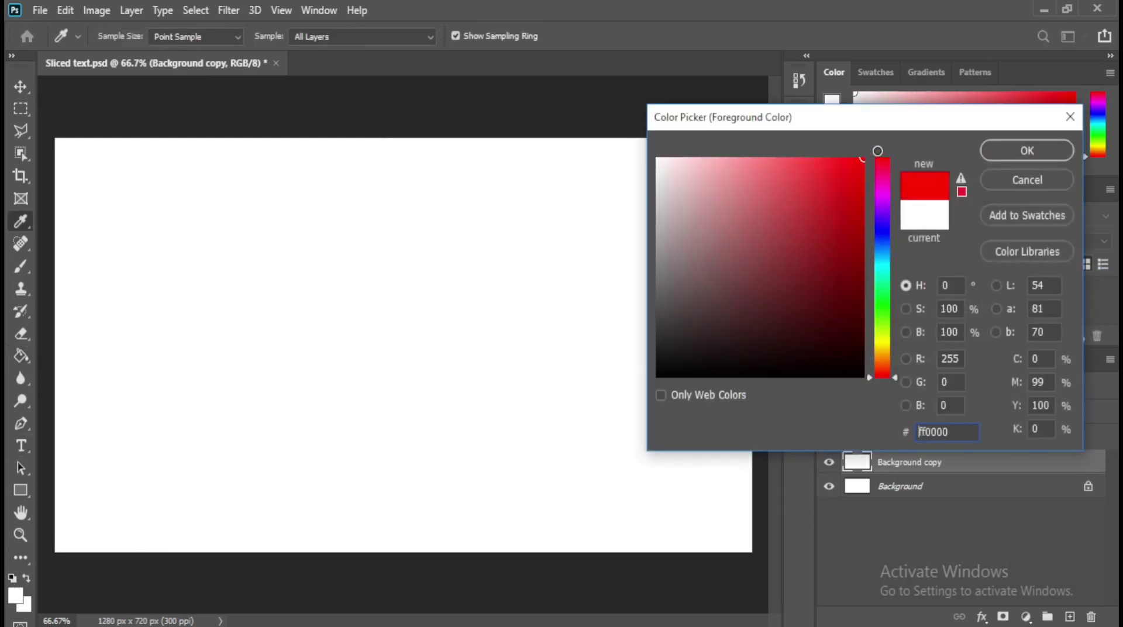
pyautogui.click(1027, 150)
pyautogui.click(416, 284)
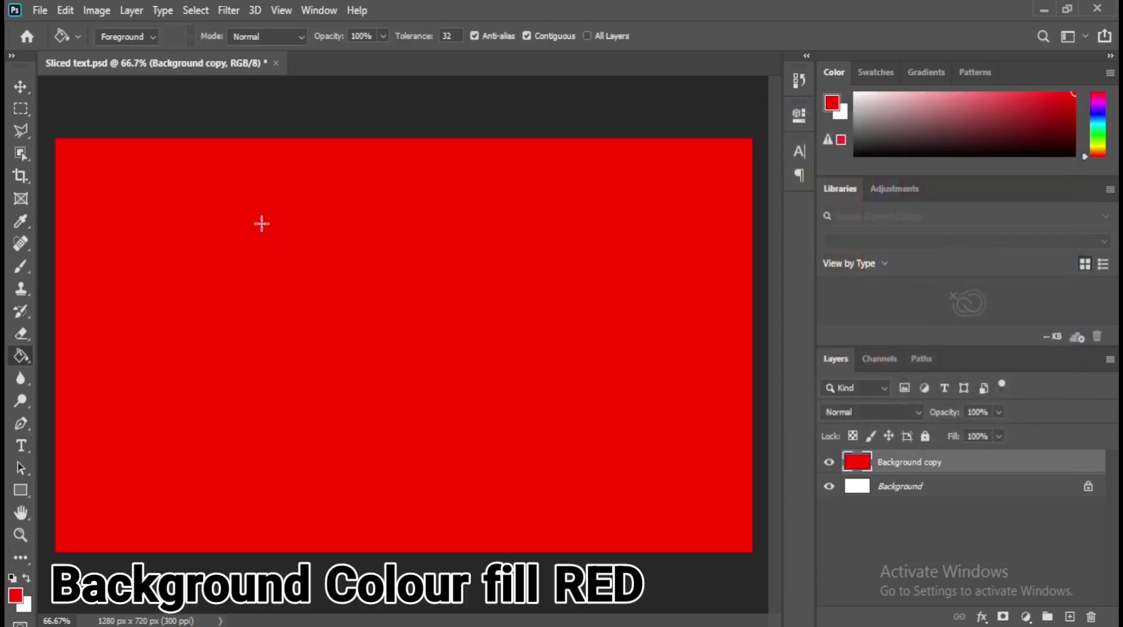
pyautogui.click(20, 86)
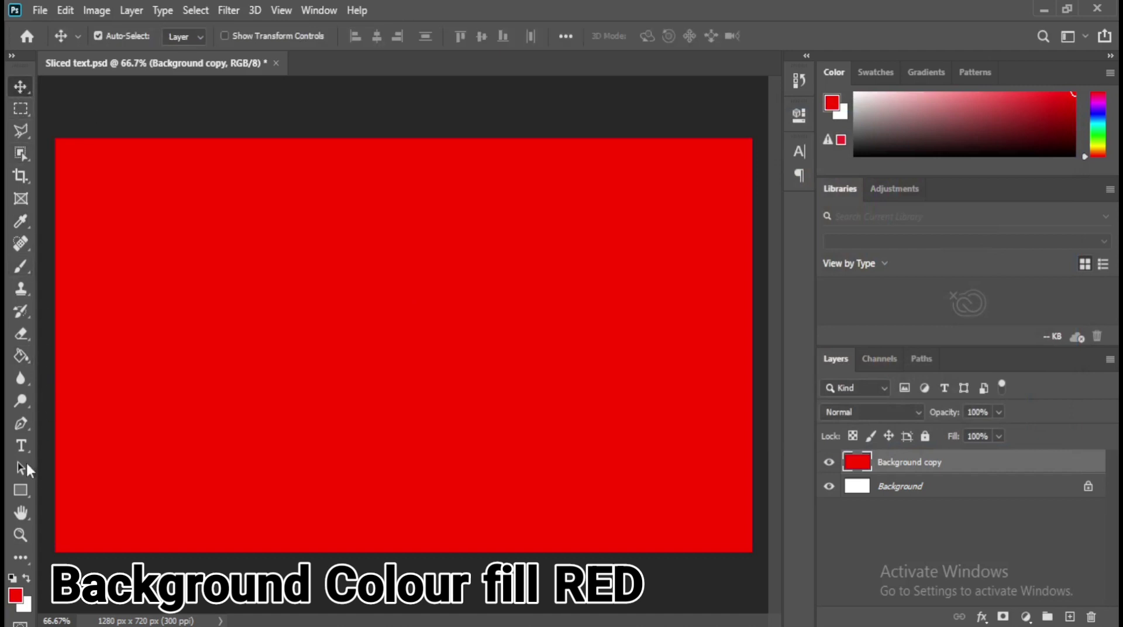
# Type 'SLICED' in white Franklin Gothic Heavy and move it to the canvas centre
pyautogui.click(21, 446)
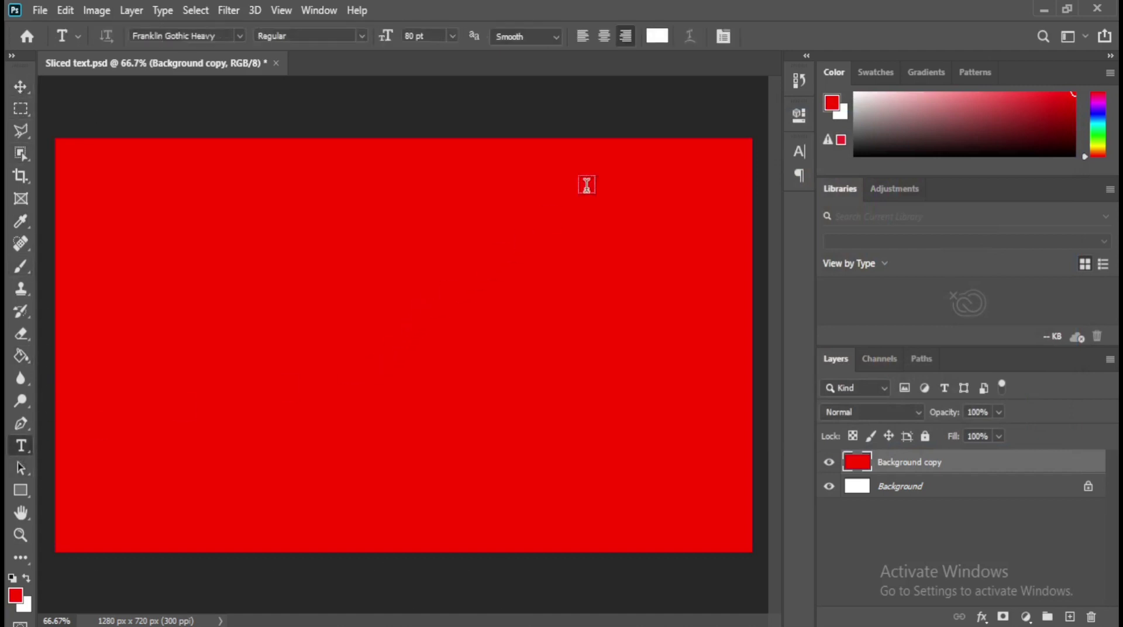
pyautogui.click(332, 334)
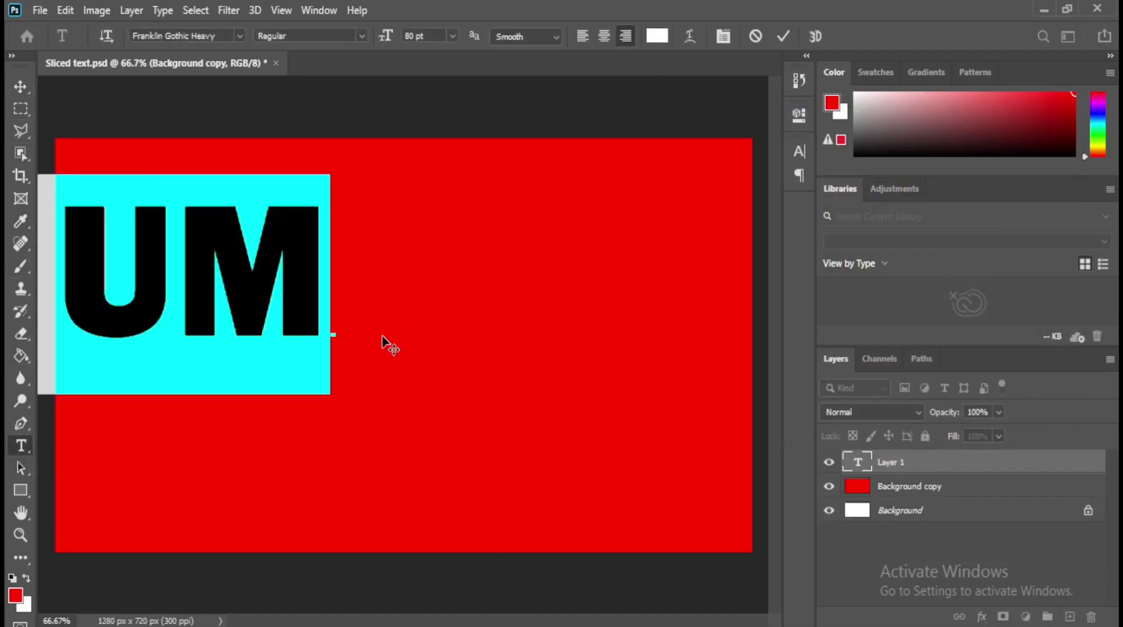
pyautogui.write('SL')
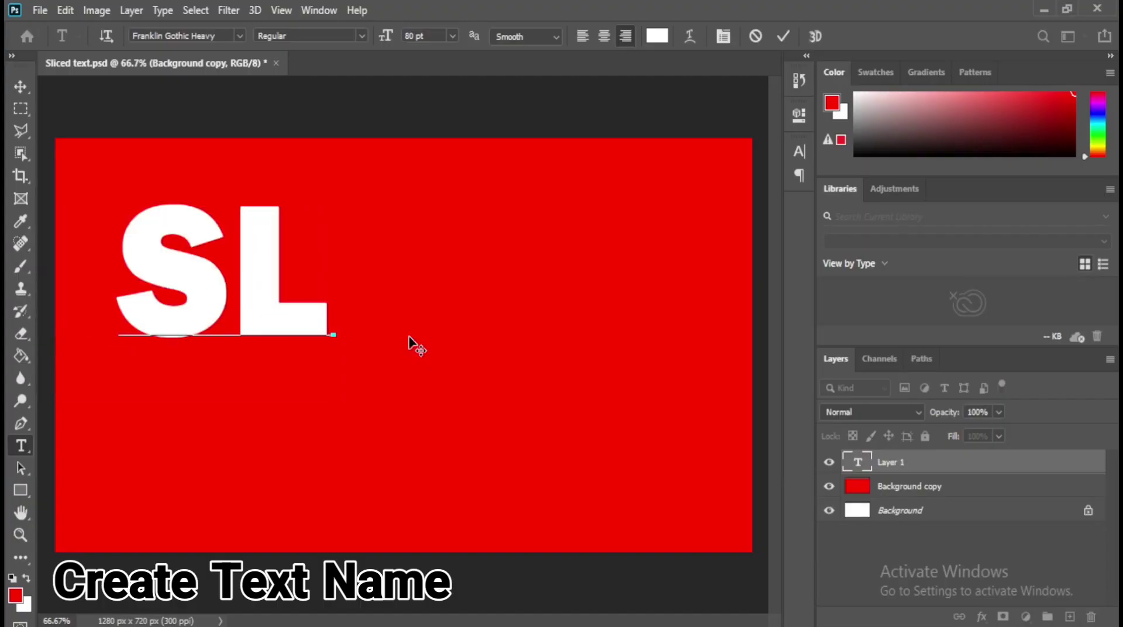
pyautogui.write('ICED')
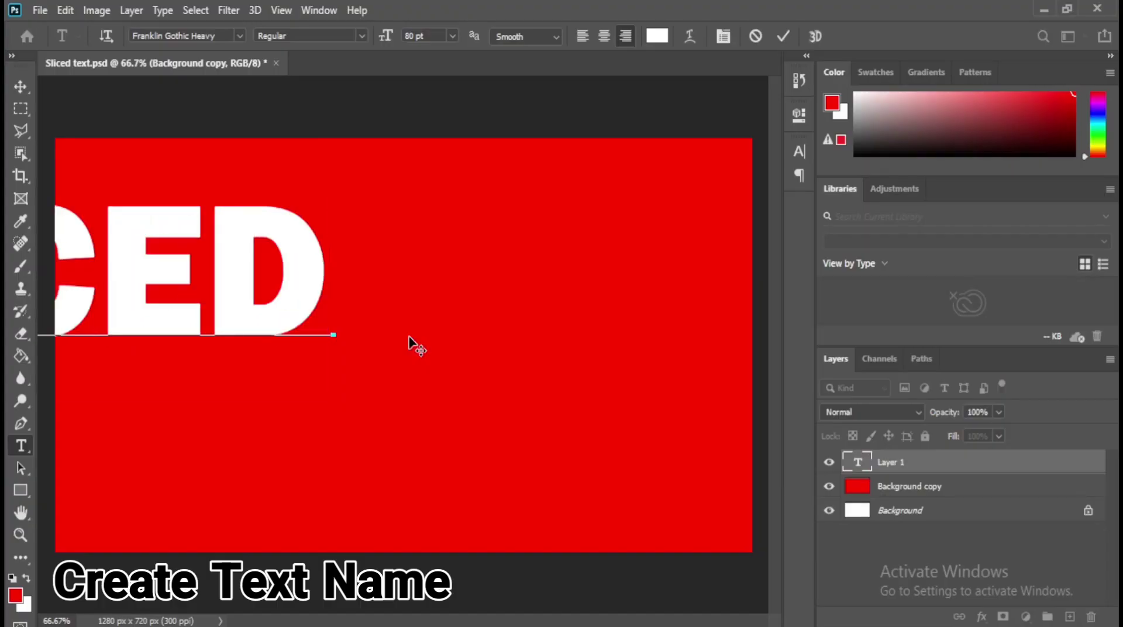
pyautogui.click(22, 86)
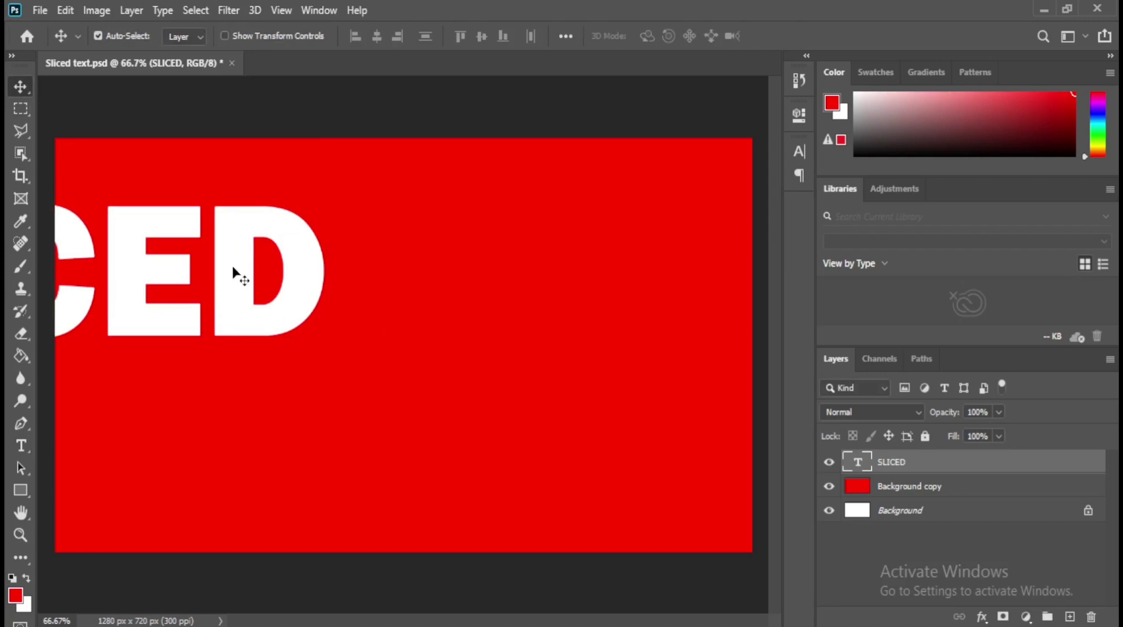
pyautogui.moveTo(233, 268); pyautogui.dragTo(618, 332)
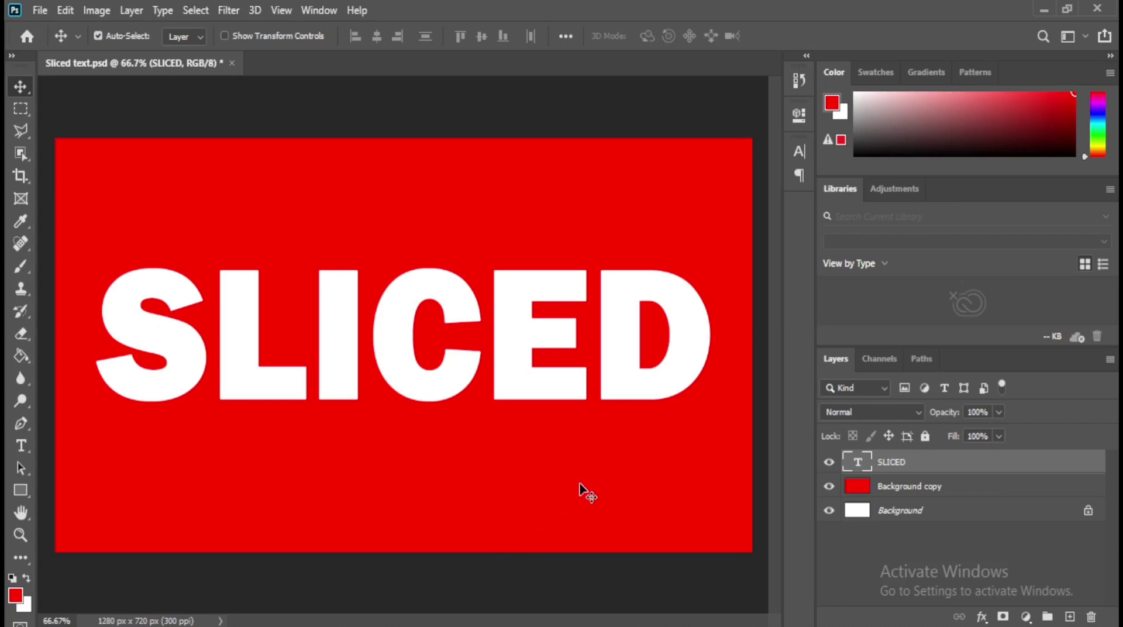
pyautogui.click(20, 123)
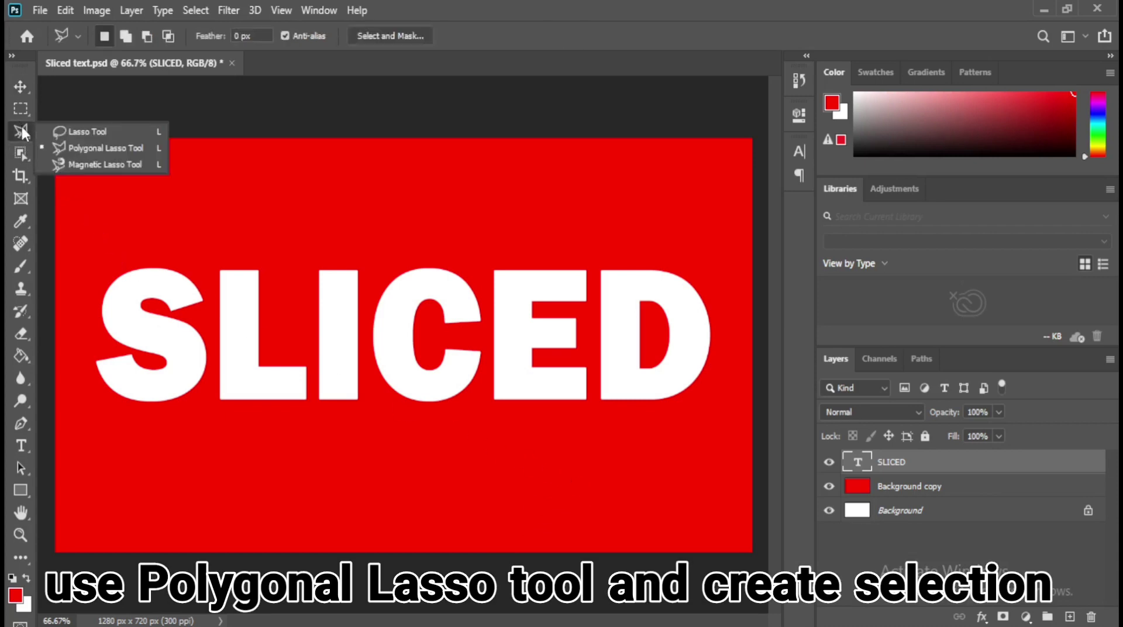
# Draw a slanted polygonal selection over the top of SLICED and turn it into a layer mask
pyautogui.click(112, 146)
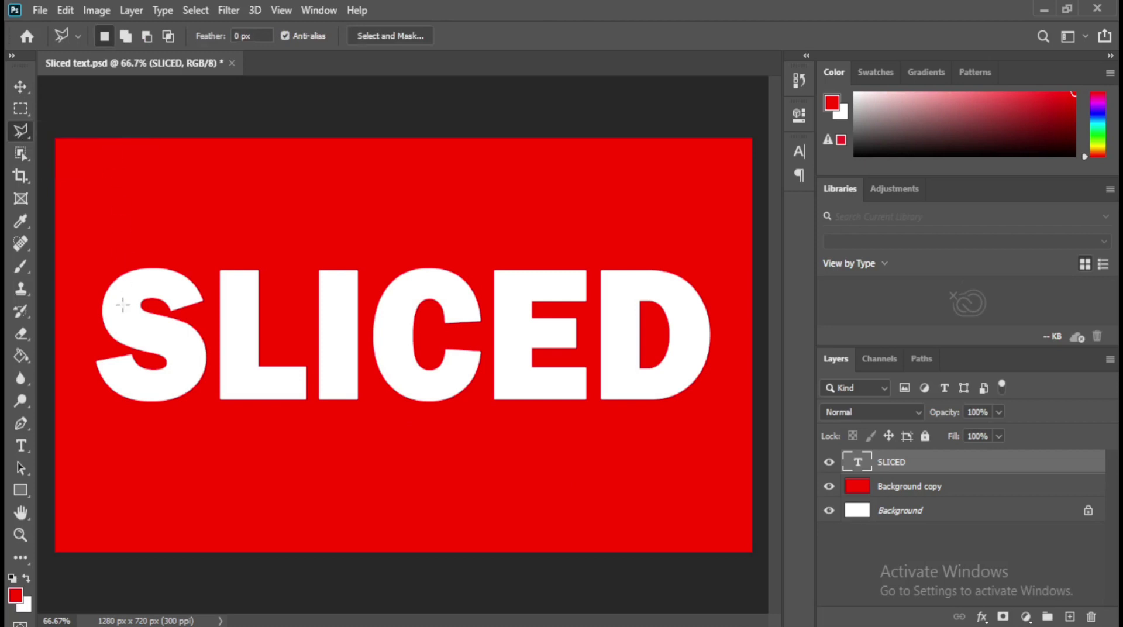
pyautogui.click(74, 249)
pyautogui.click(73, 349)
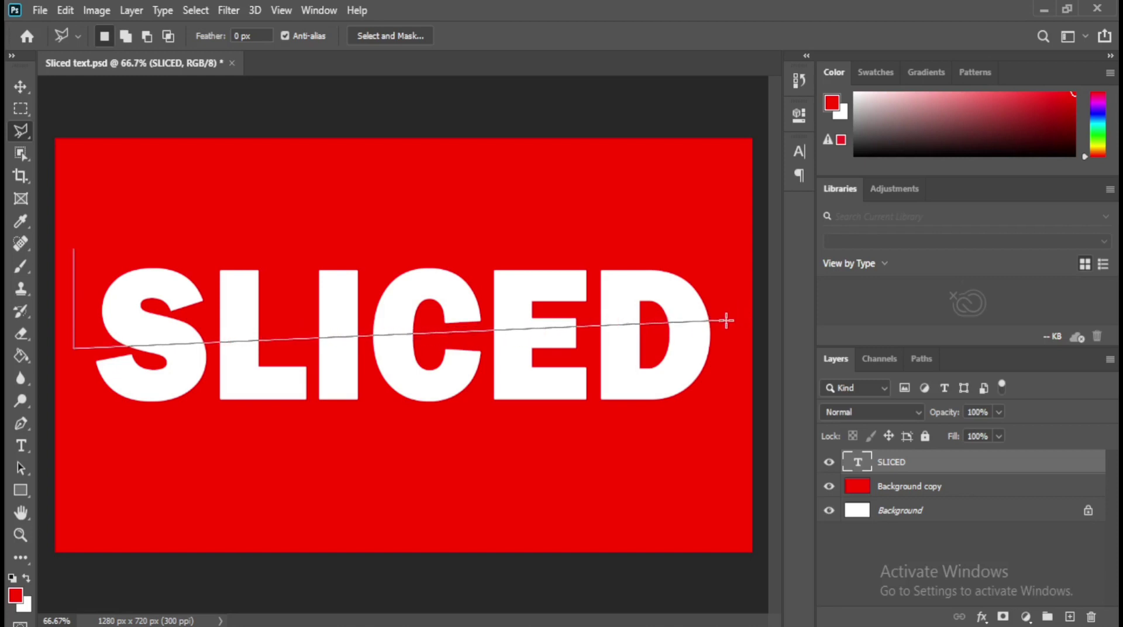
pyautogui.click(725, 253)
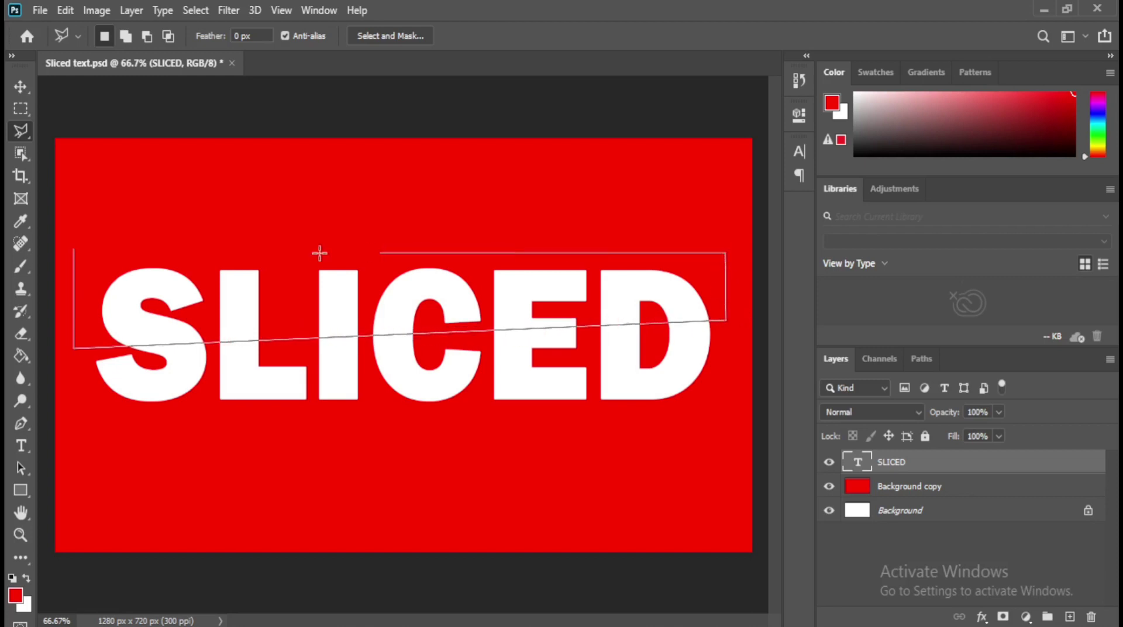
pyautogui.click(72, 249)
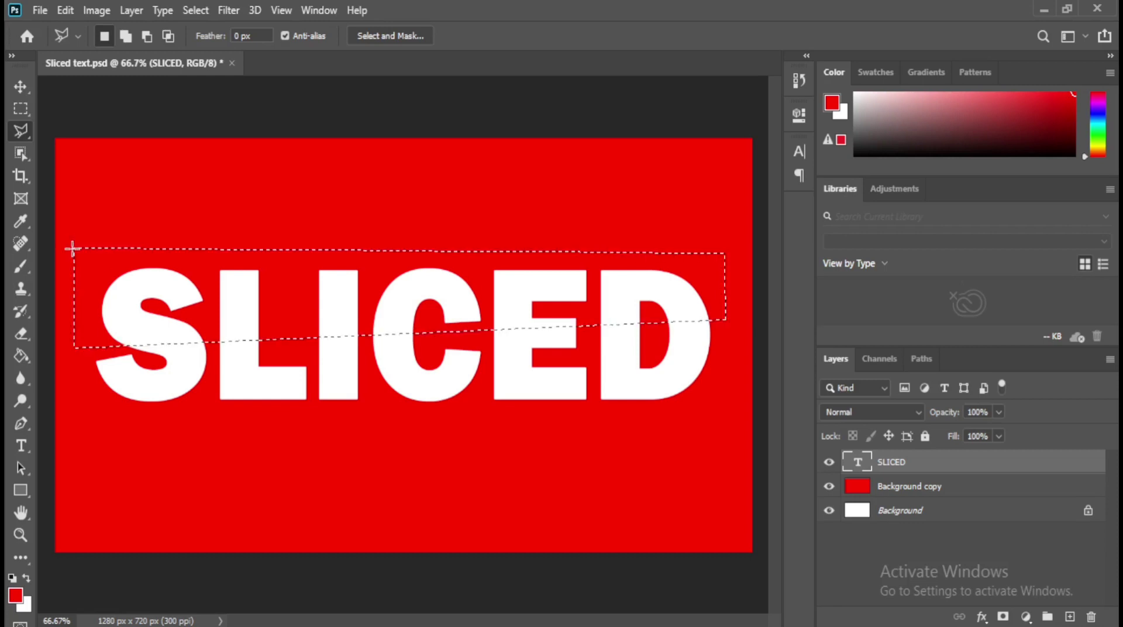
pyautogui.click(1004, 617)
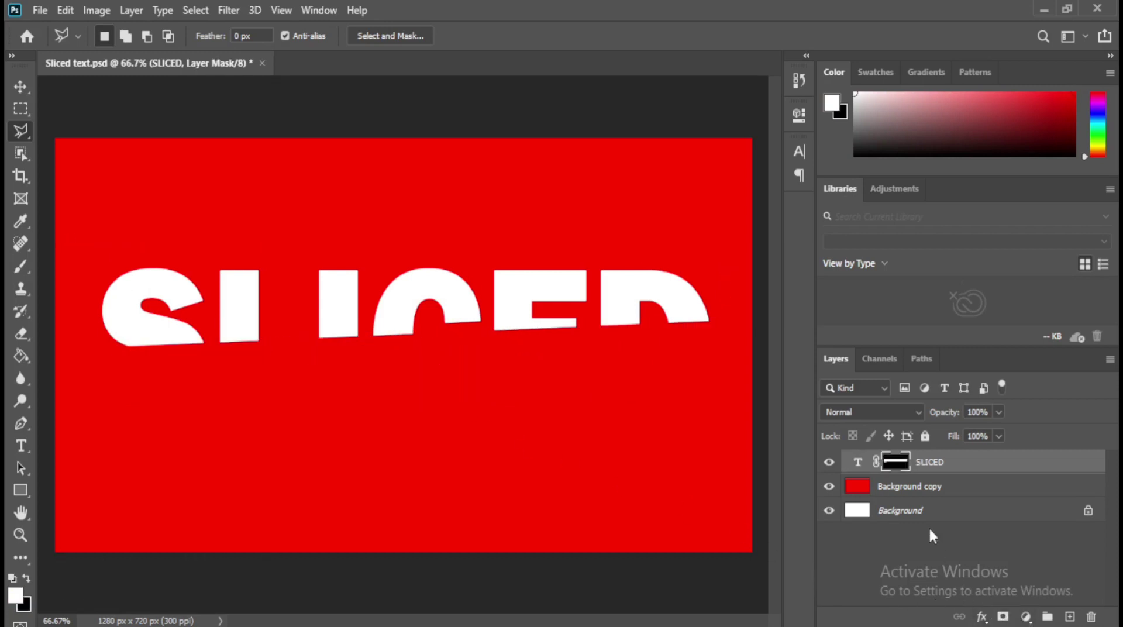
# Duplicate the masked SLICED layer and invert the mask on 'SLICED copy'
pyautogui.rightClick(920, 464)
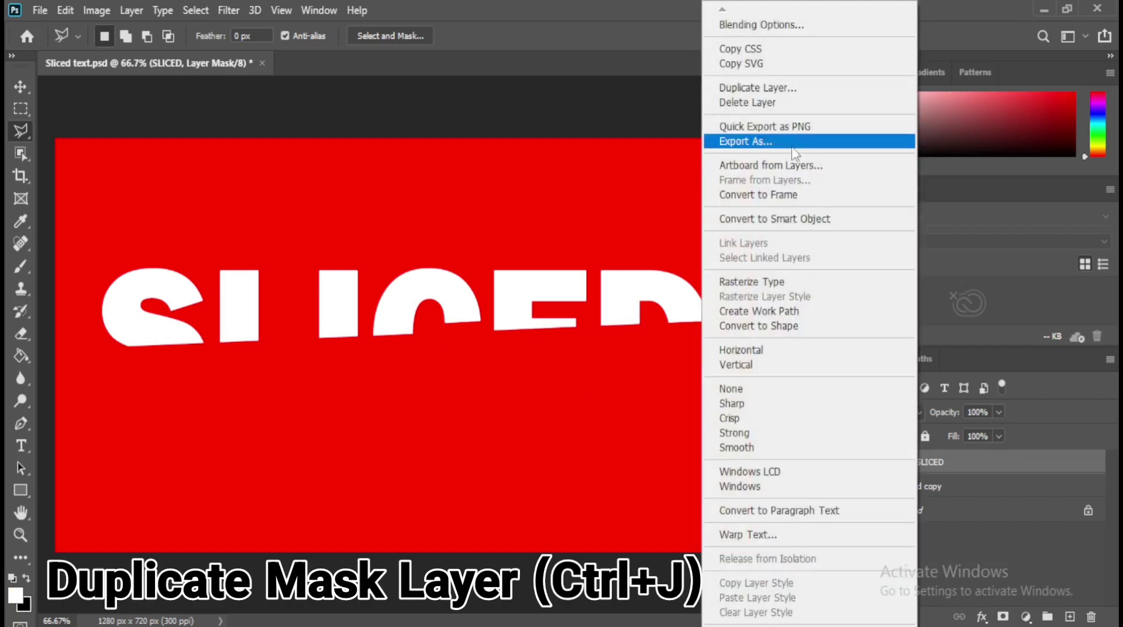
pyautogui.click(793, 88)
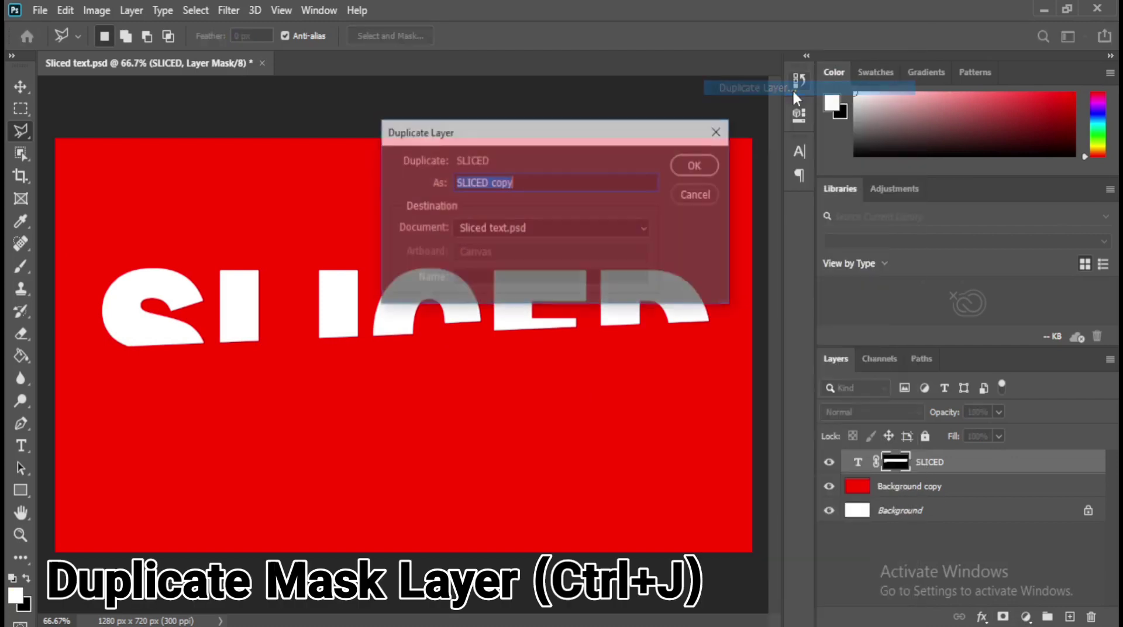
pyautogui.click(705, 165)
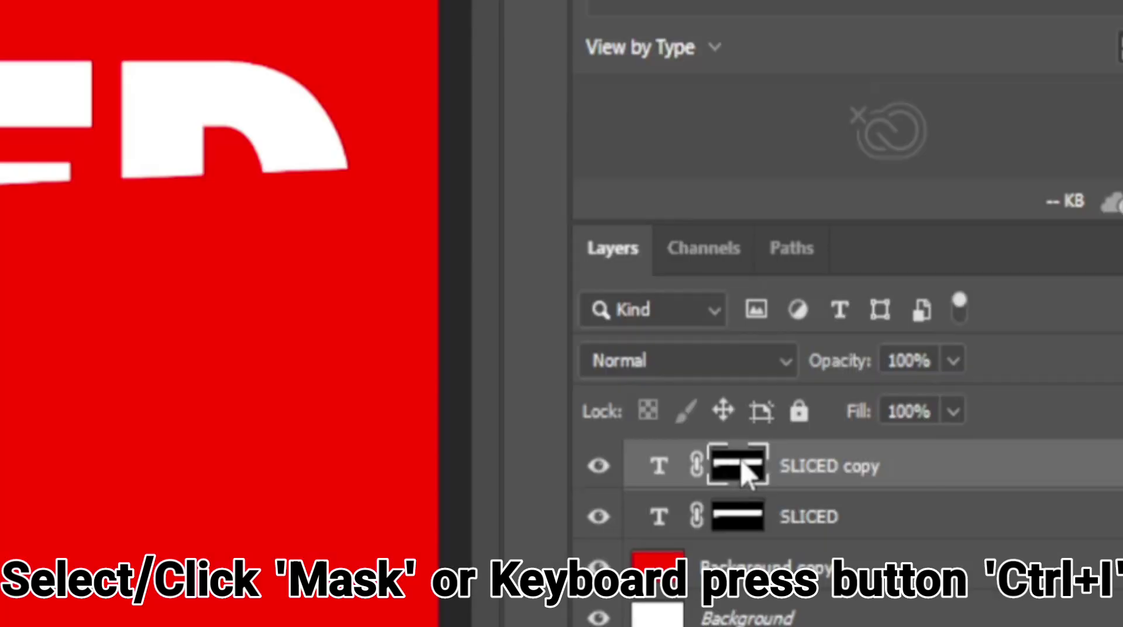
pyautogui.moveTo(741, 468); pyautogui.dragTo(738, 462)
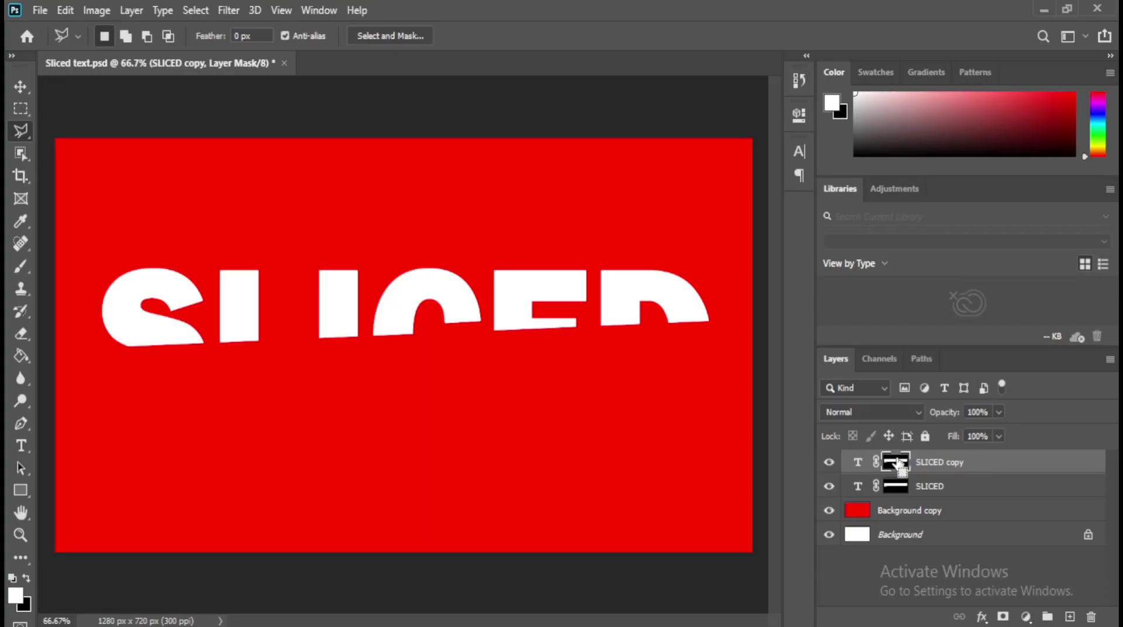
pyautogui.hotkey('ctrl', 'i')
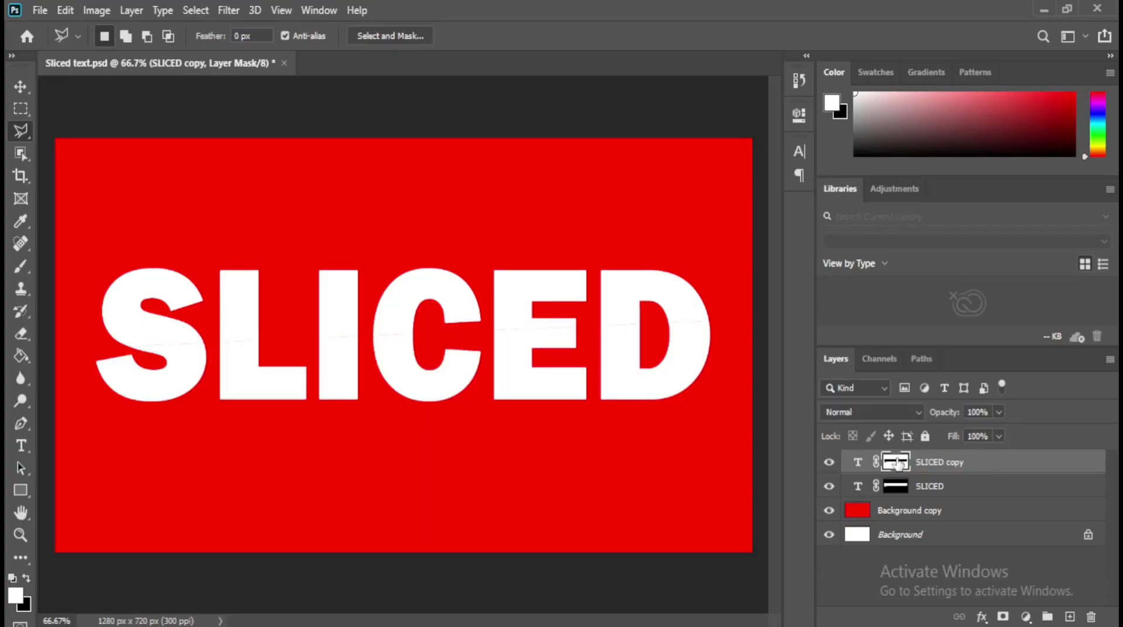
# Nudge 'SLICED copy' right twice so the lower slice sits offset
pyautogui.click(24, 87)
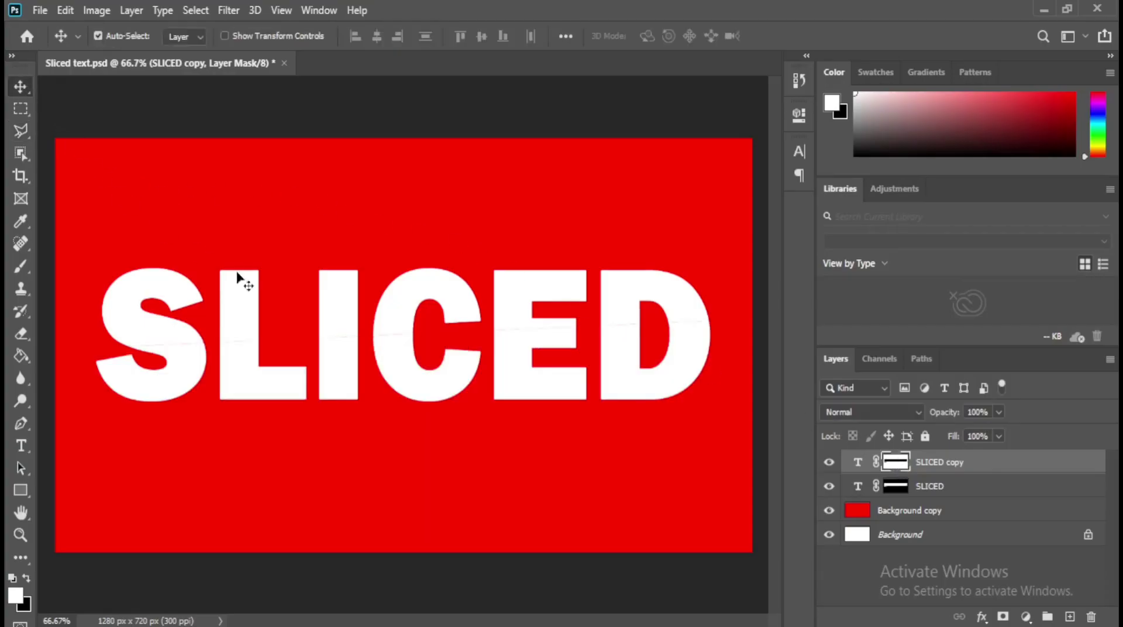
pyautogui.press('Right')
pyautogui.press('Right')
pyautogui.press('Right')
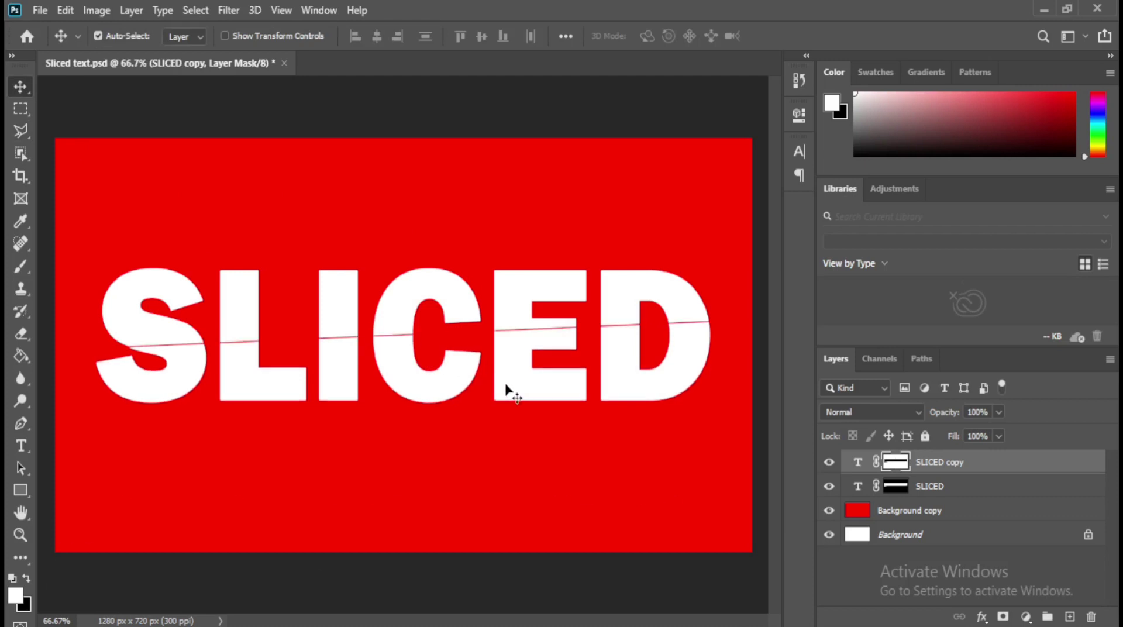
pyautogui.press('Right')
pyautogui.press('Right')
pyautogui.press('Right')
pyautogui.press('Right')
pyautogui.press('Right')
pyautogui.press('Right')
pyautogui.press('Right')
pyautogui.press('Right')
pyautogui.press('Right')
pyautogui.press('Right')
pyautogui.press('Right')
pyautogui.press('Right')
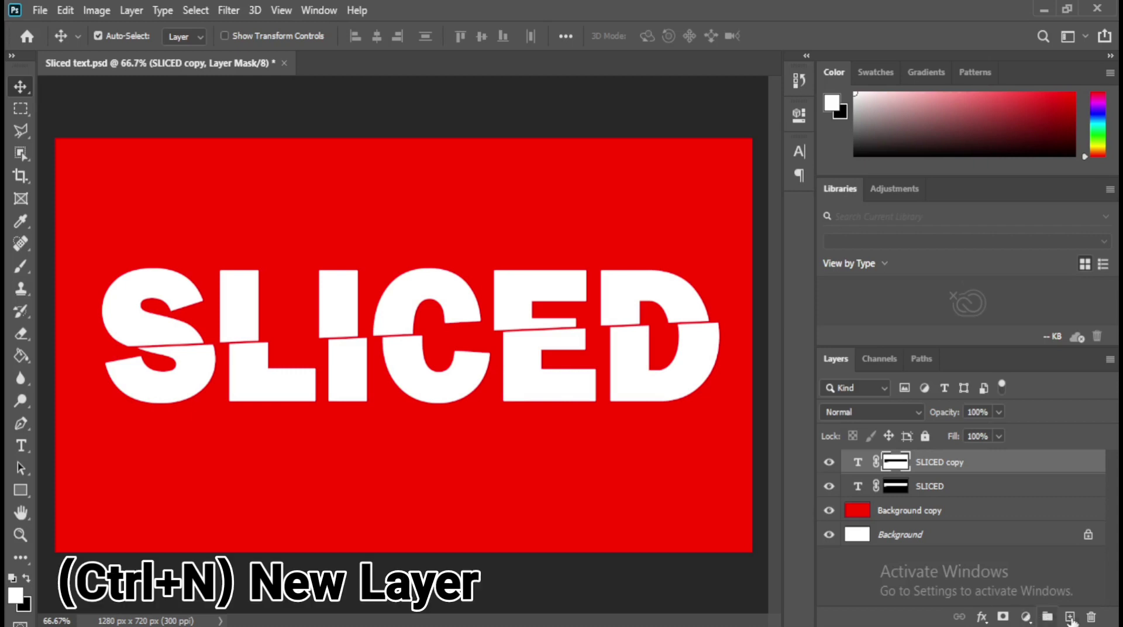
# Add a new layer, load the SLICED copy mask as a selection, and pick a 150 px brush
pyautogui.click(1070, 617)
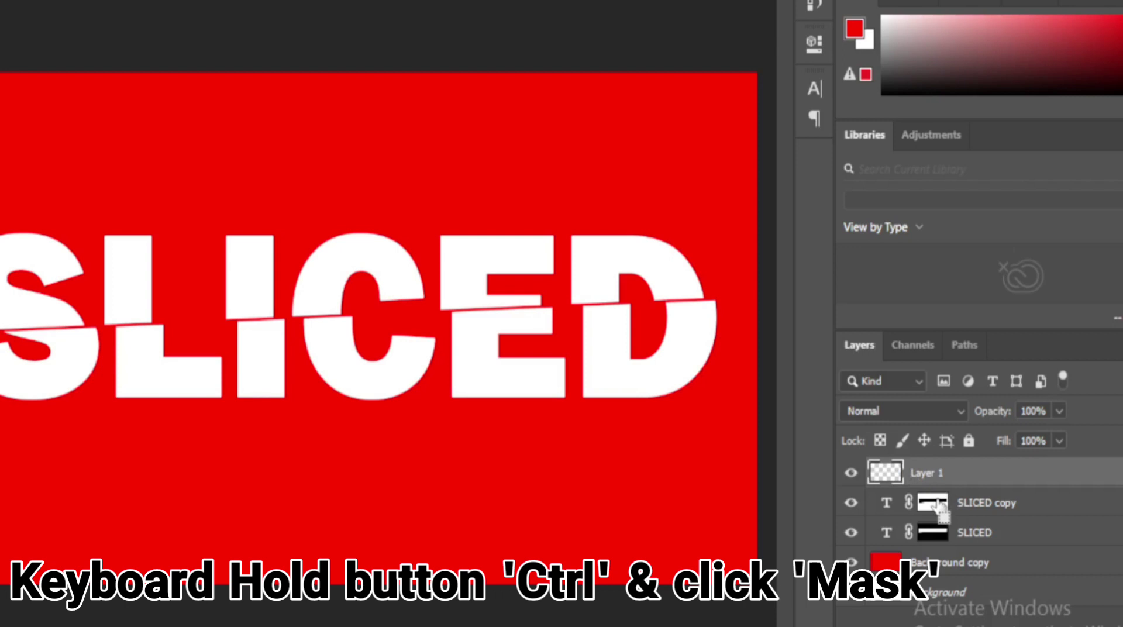
pyautogui.keyDown('ctrl'); pyautogui.click(938, 506); pyautogui.keyUp('ctrl')
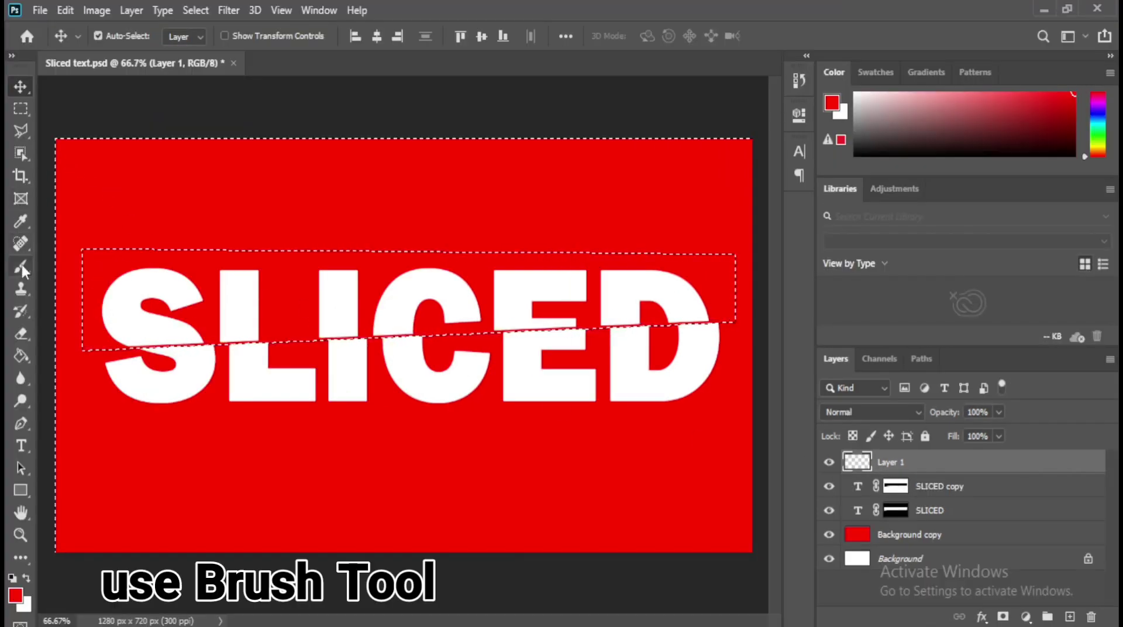
pyautogui.click(22, 268)
pyautogui.click(65, 265)
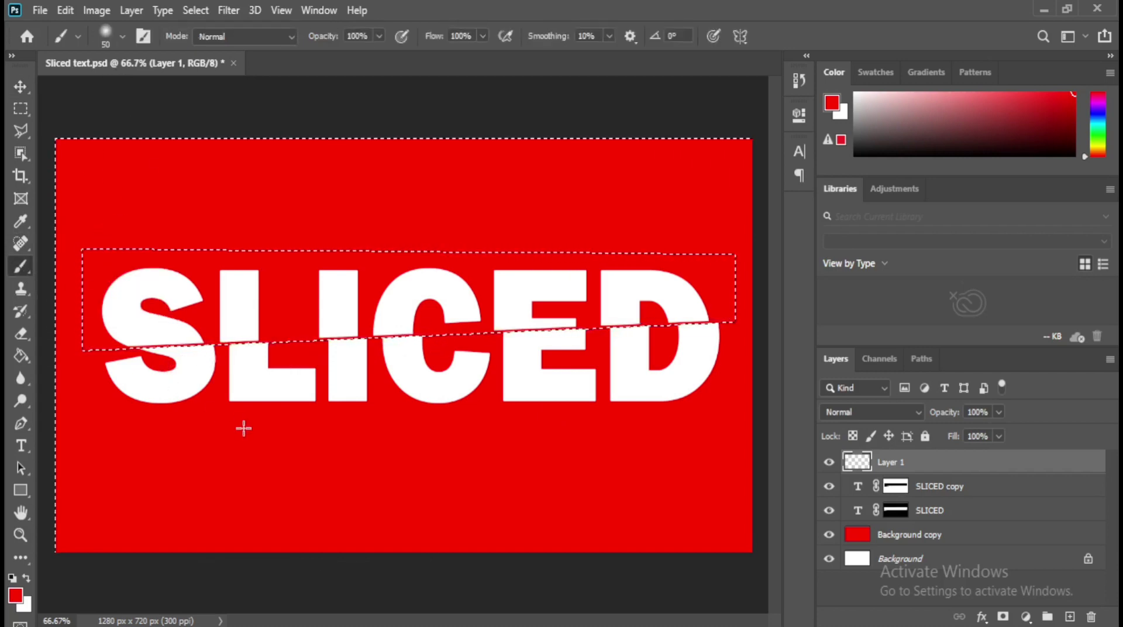
pyautogui.press(']')
pyautogui.press(']')
pyautogui.press(']')
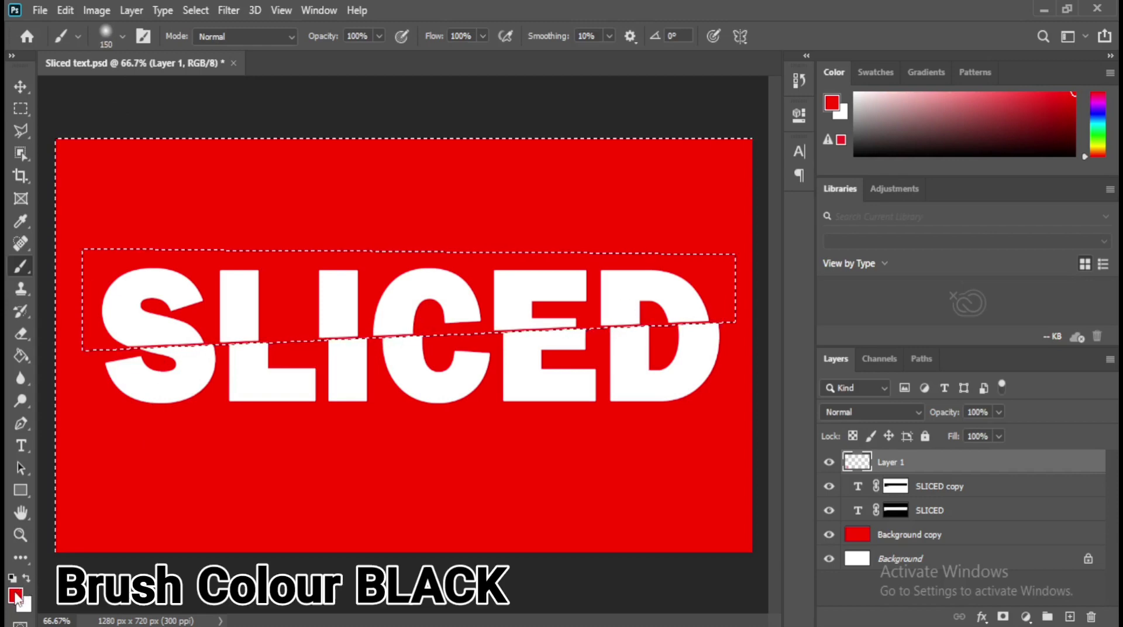
# Paint a black 45 px shadow along the cut and set Layer 1 opacity to 60%
pyautogui.click(16, 596)
pyautogui.click(865, 379)
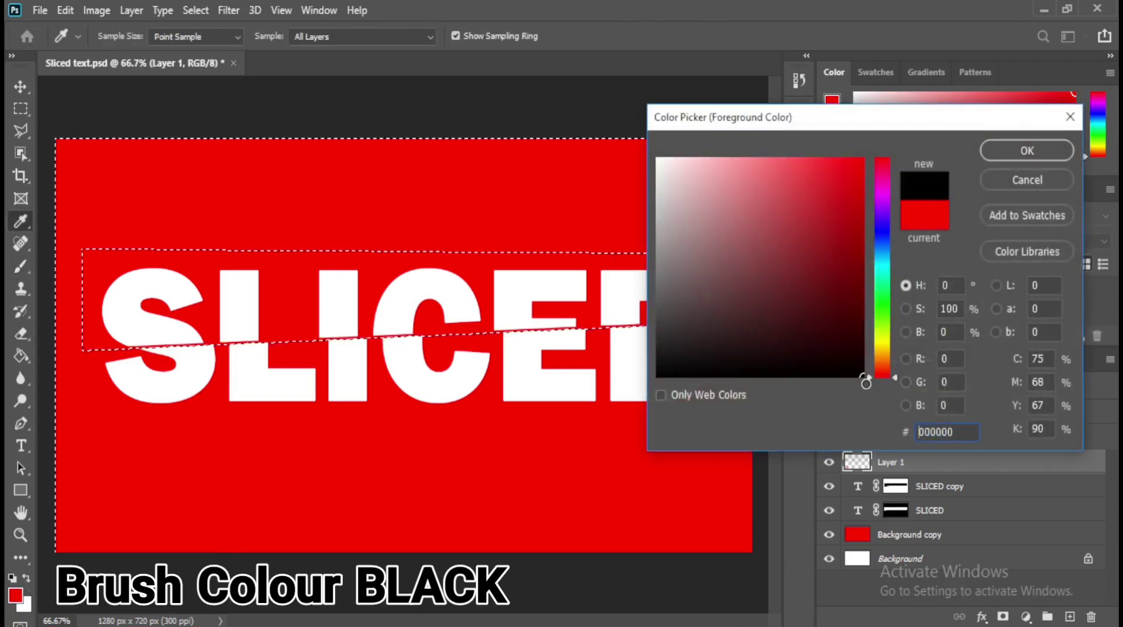
pyautogui.click(1022, 151)
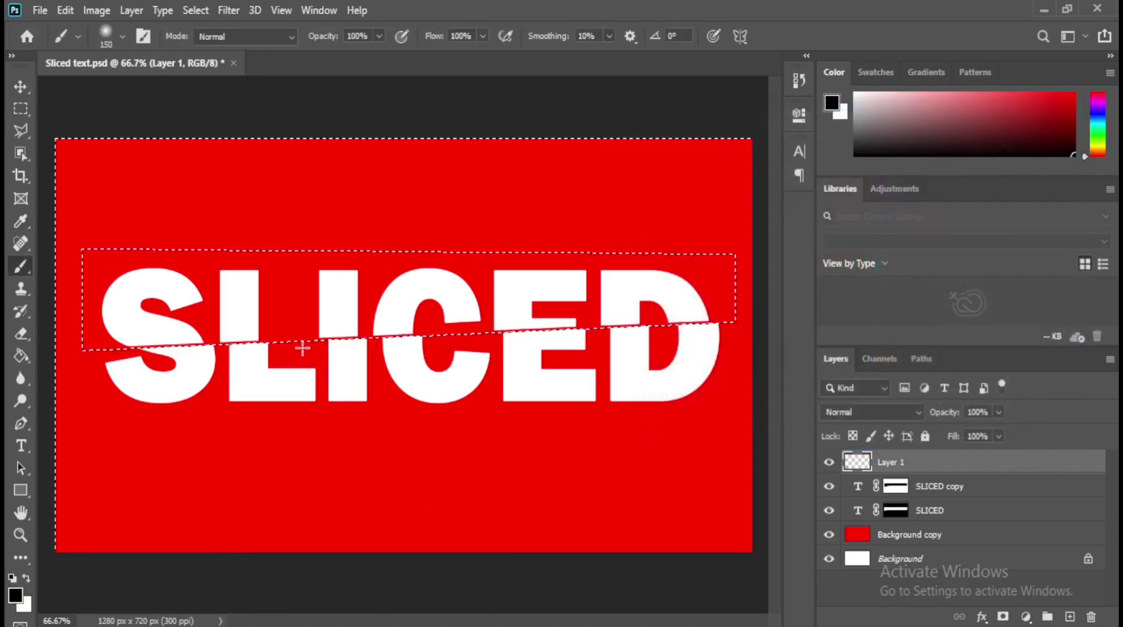
pyautogui.press('[')
pyautogui.press('[')
pyautogui.press('[')
pyautogui.moveTo(103, 350); pyautogui.dragTo(731, 323)
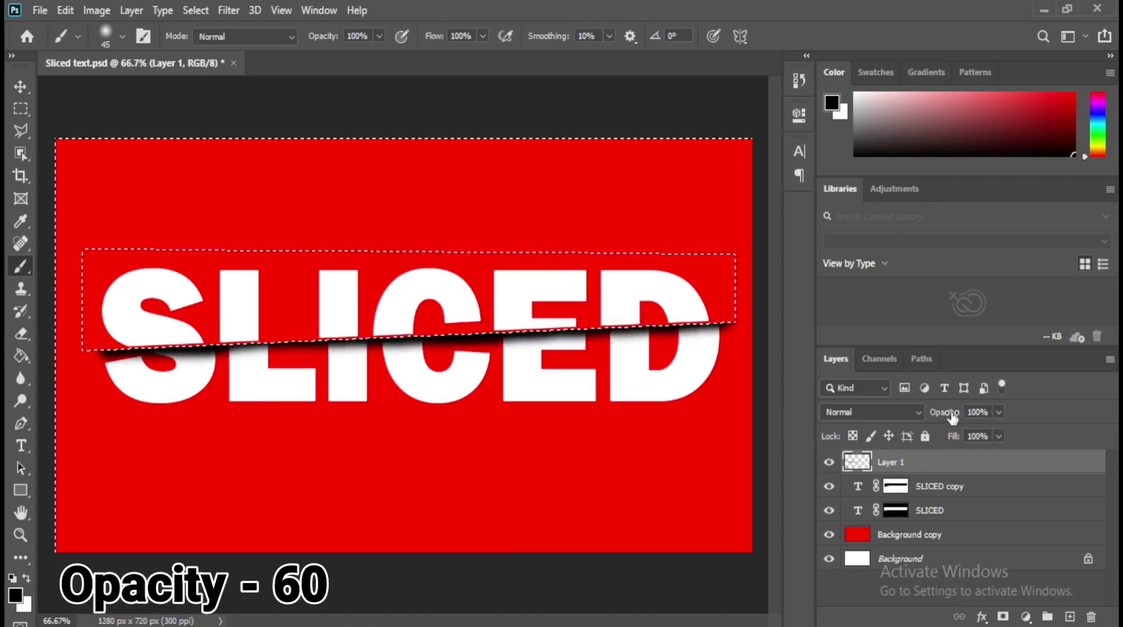
pyautogui.moveTo(952, 416); pyautogui.dragTo(943, 416)
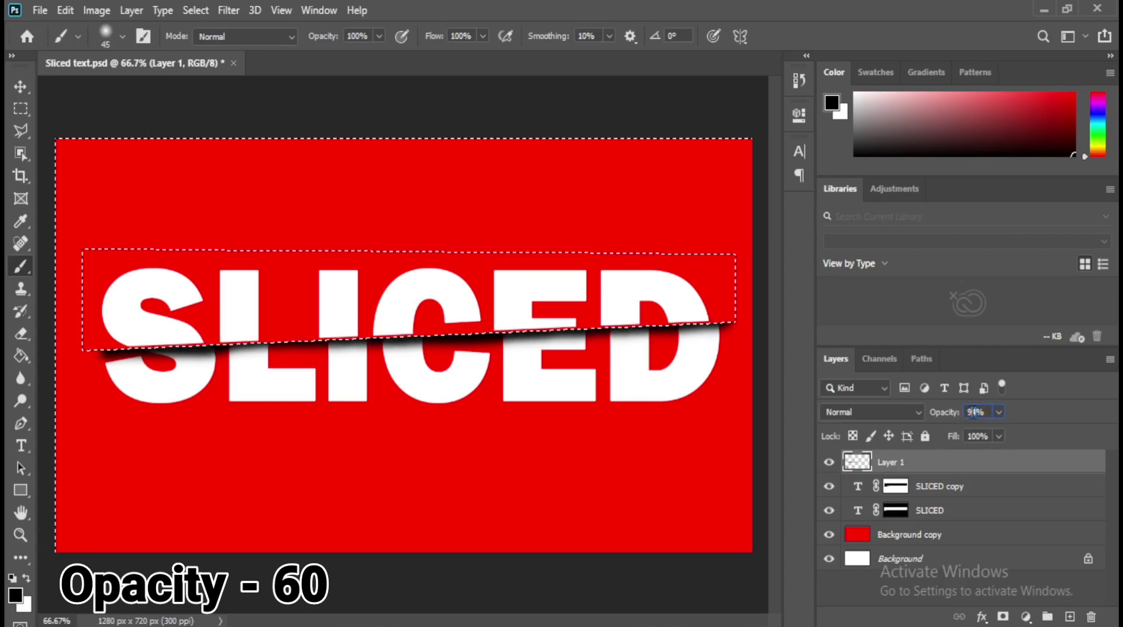
pyautogui.write('60')
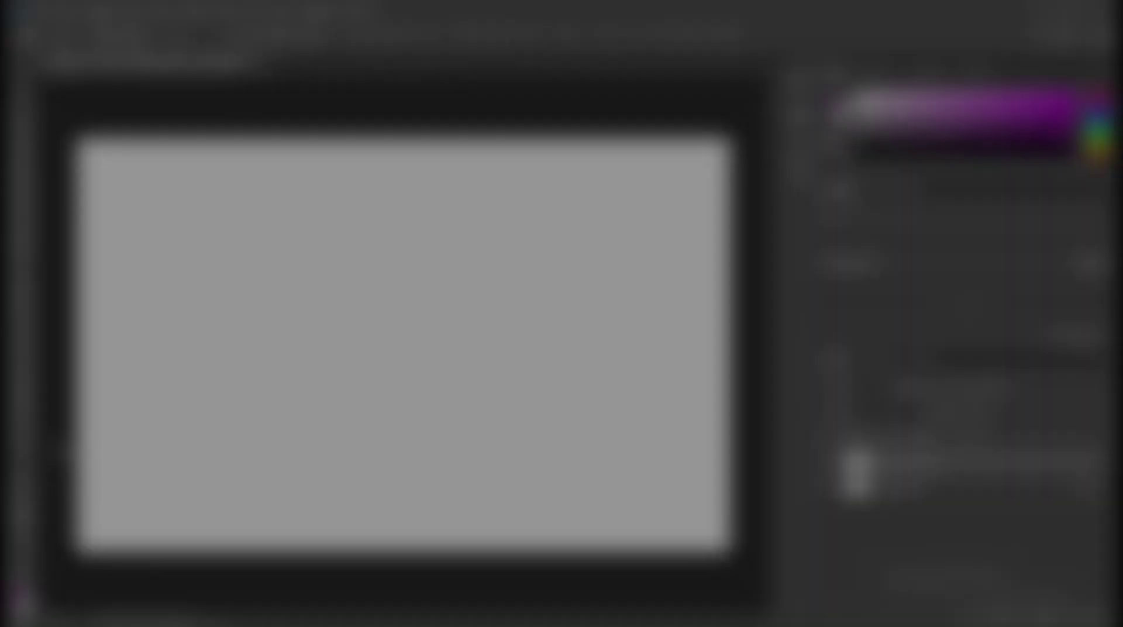
# Fill the Background copy with dark purple #51055a and open the Type tool's text colour picker
pyautogui.press('g')
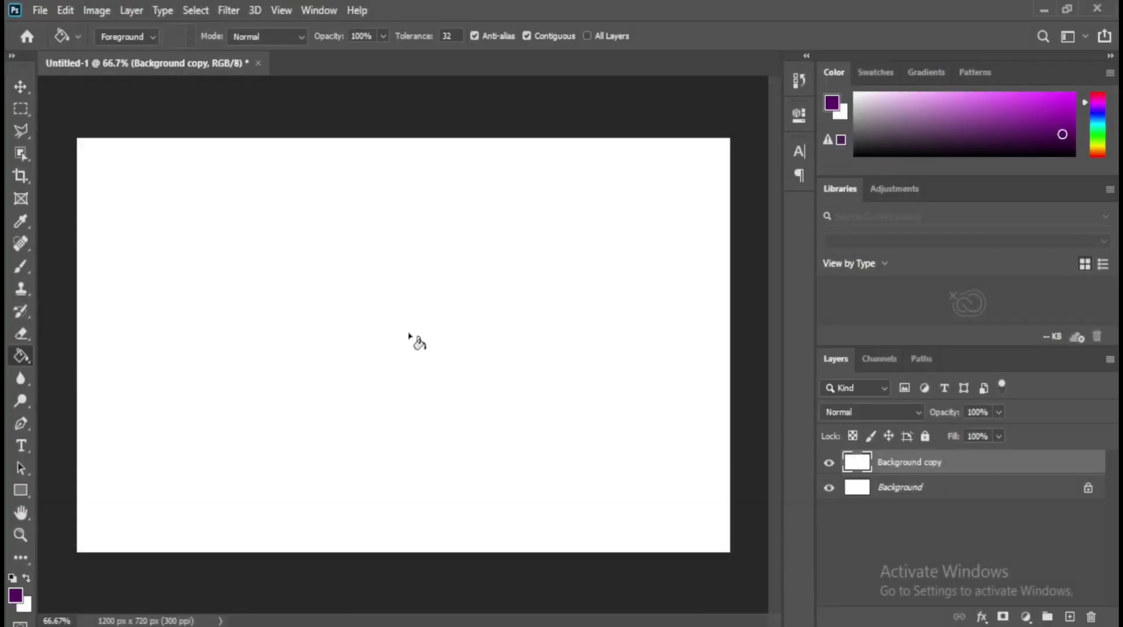
pyautogui.click(408, 334)
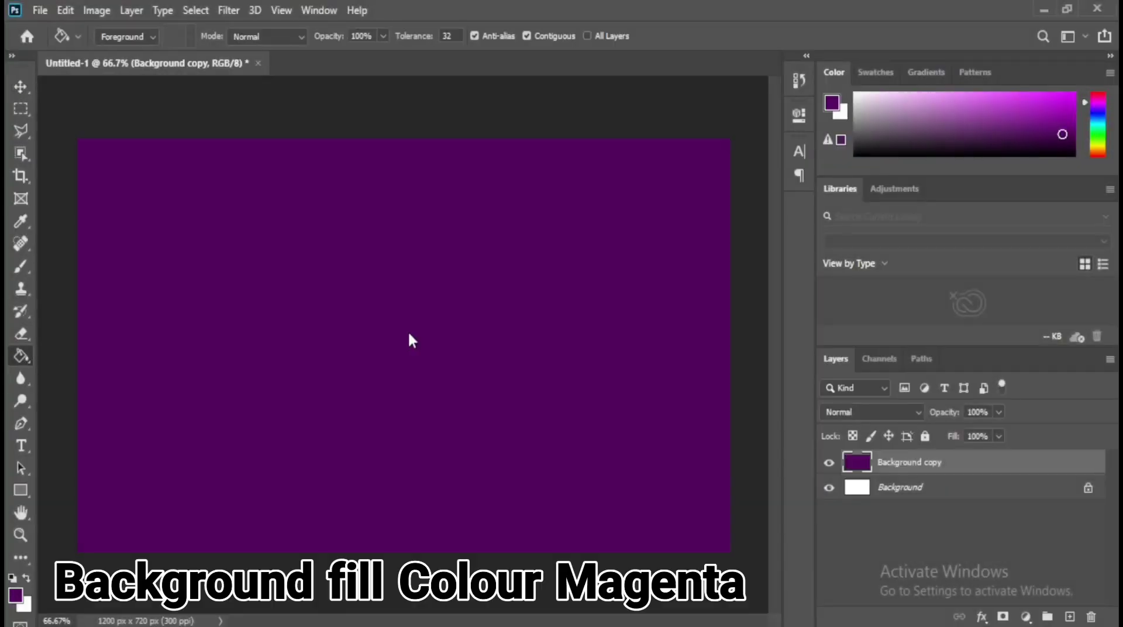
pyautogui.click(21, 86)
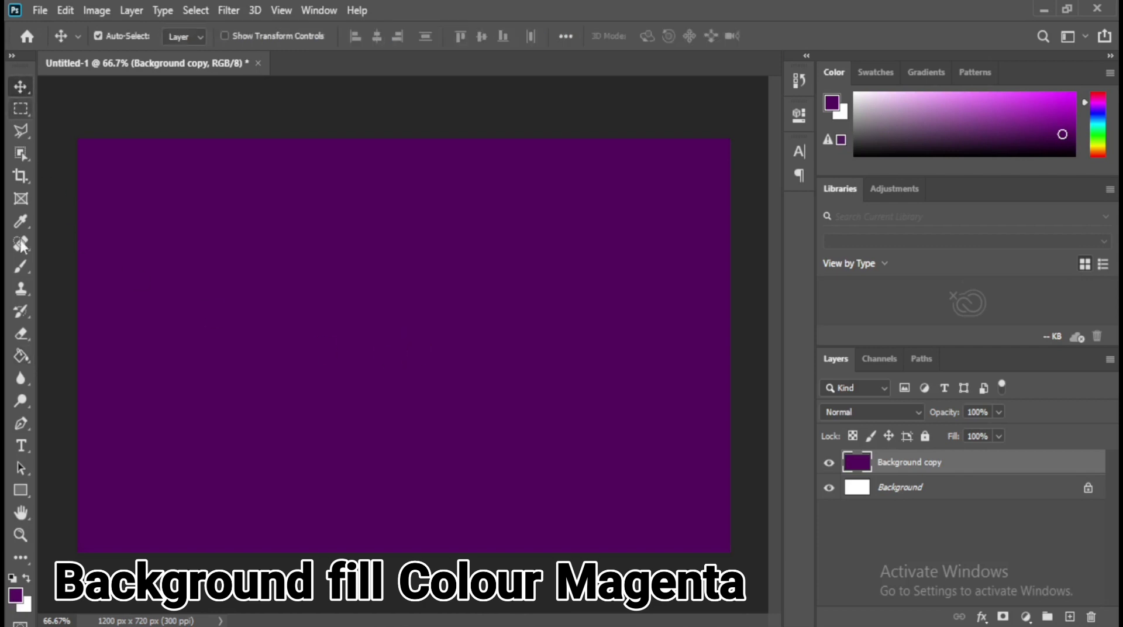
pyautogui.click(21, 446)
pyautogui.click(657, 36)
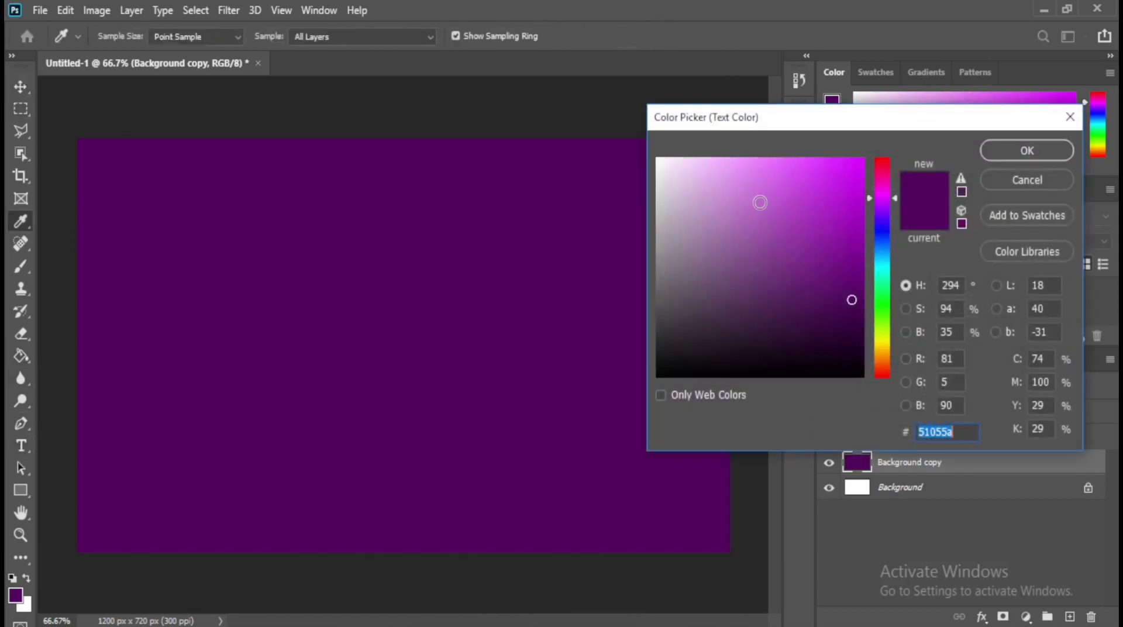
# Type 'PHOTOSHOP' in white #ffffff on a new text layer
pyautogui.write('ffffff')
pyautogui.click(1004, 153)
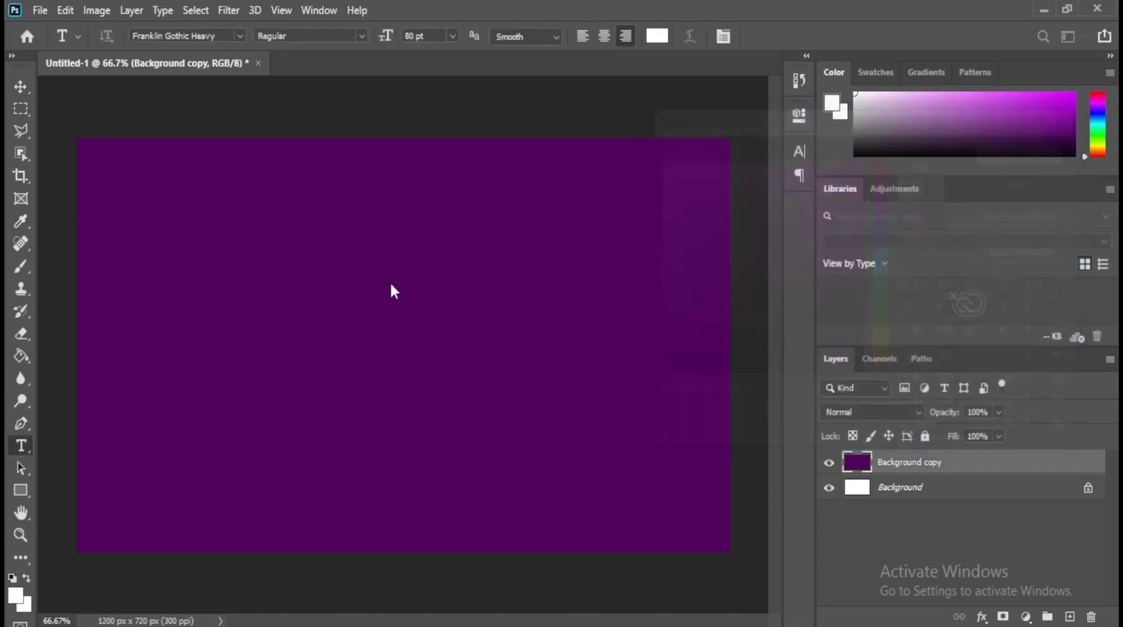
pyautogui.click(256, 315)
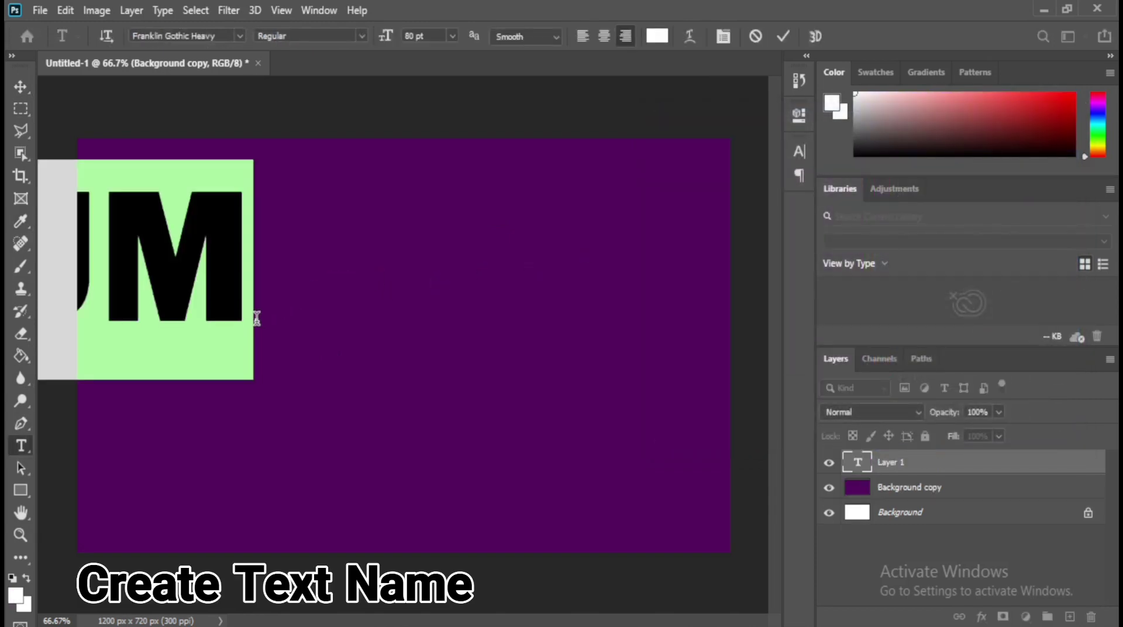
pyautogui.write('PHOTOSHOP')
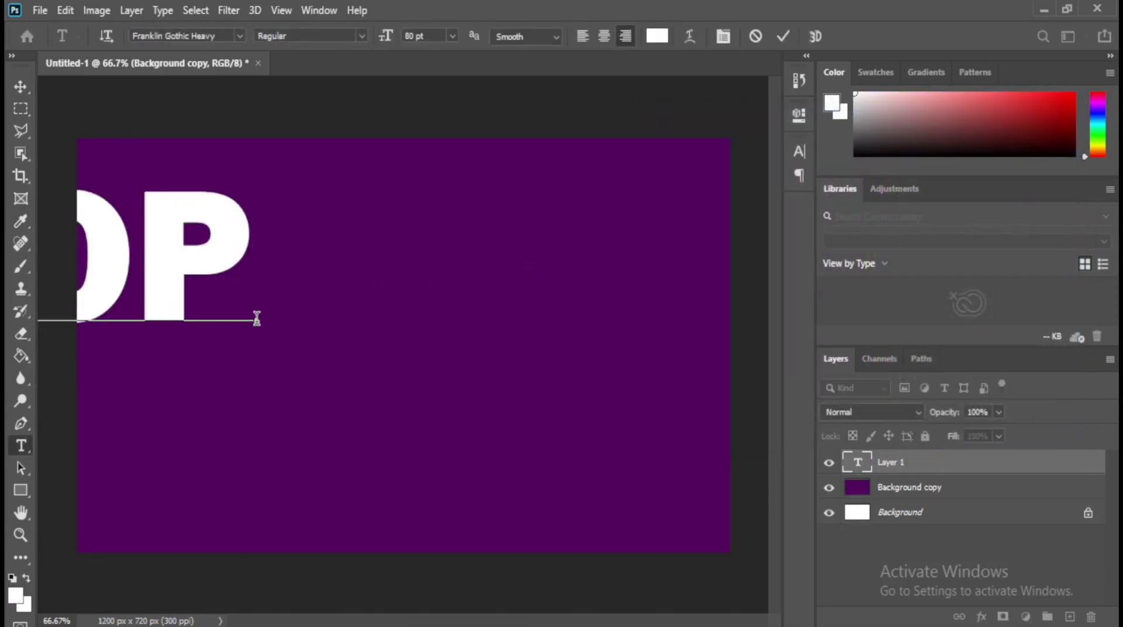
pyautogui.click(21, 85)
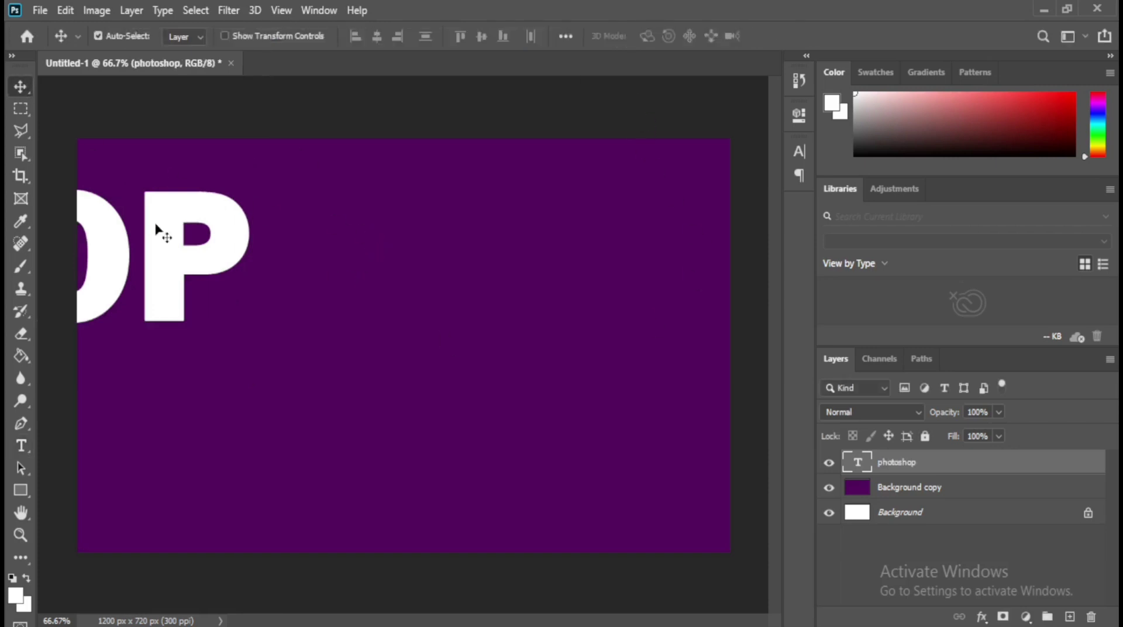
# Resize the PHOTOSHOP text to 50 pt and centre it on the purple canvas
pyautogui.click(20, 450)
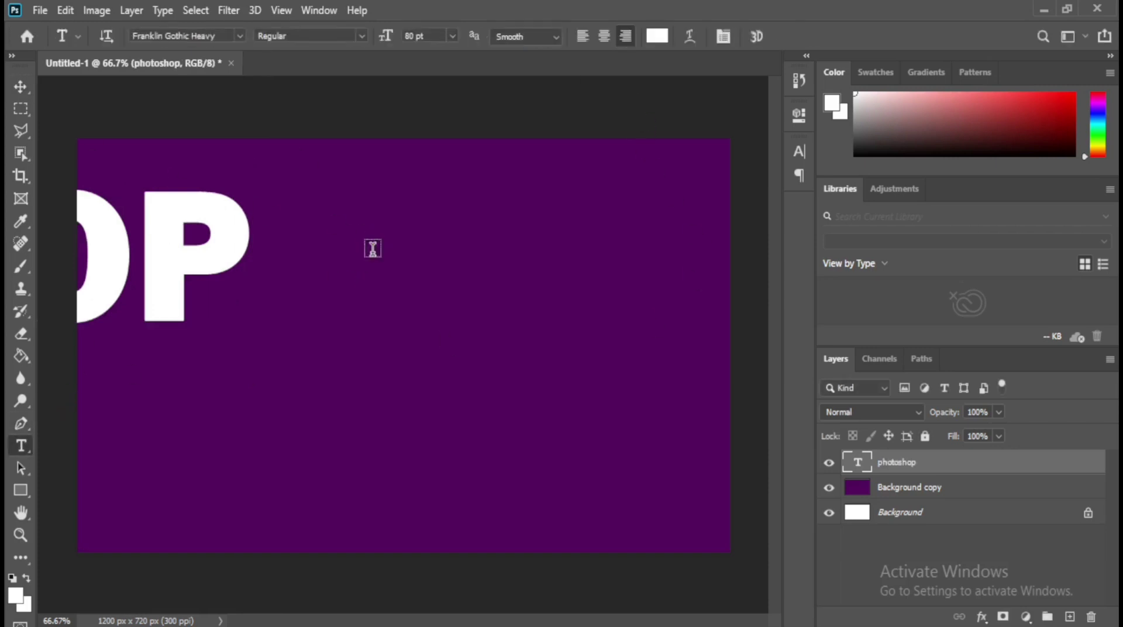
pyautogui.click(722, 37)
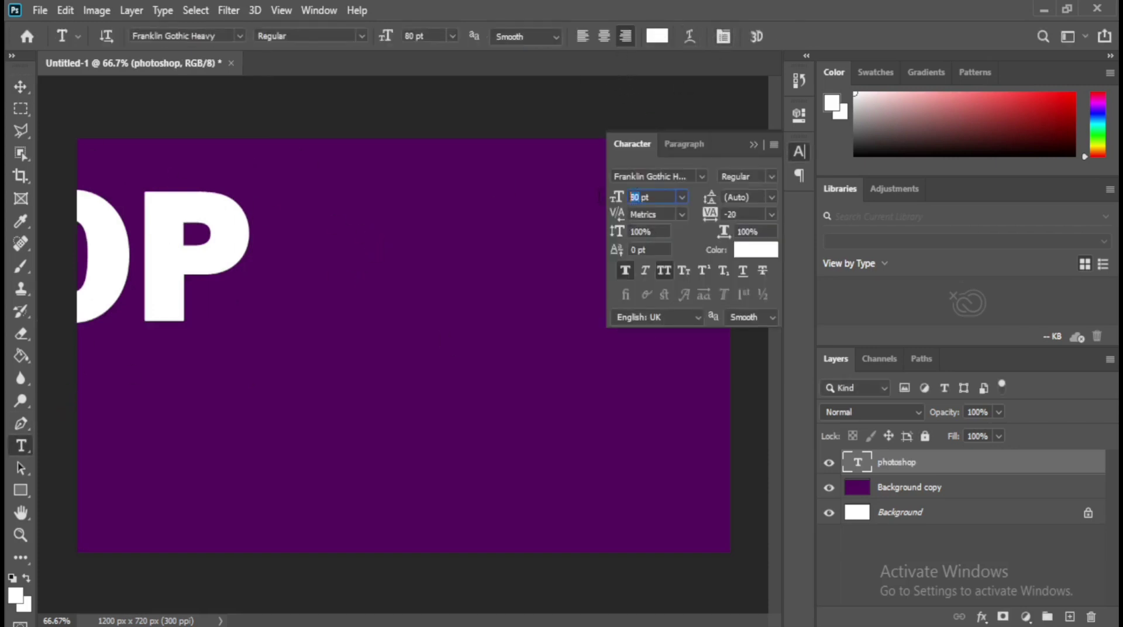
pyautogui.write('50')
pyautogui.press('Return')
pyautogui.press('v')
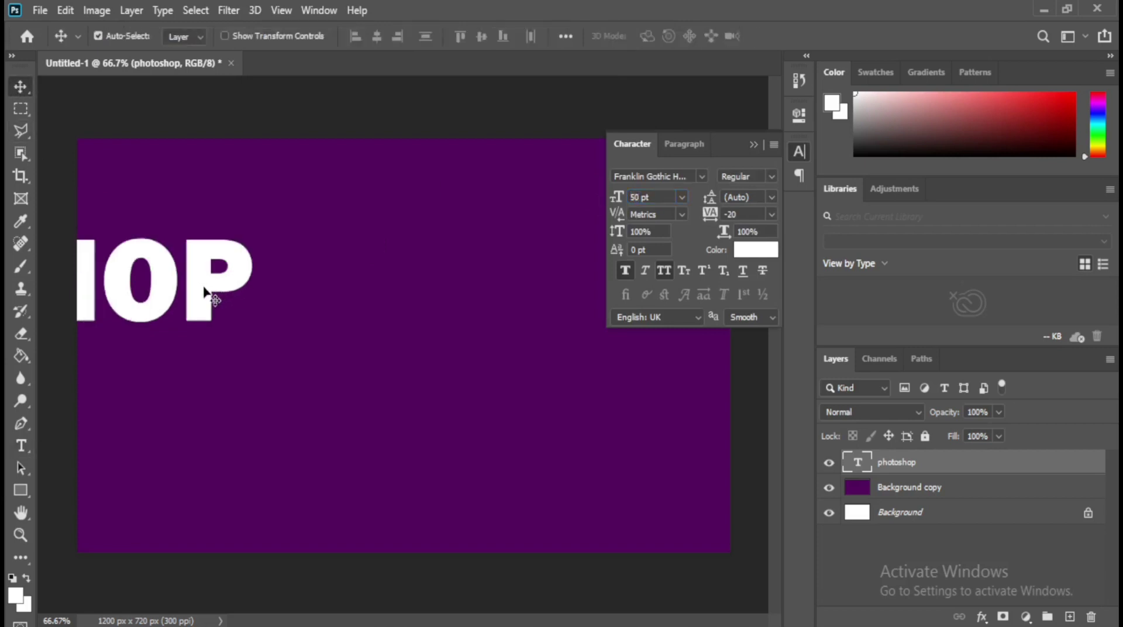
pyautogui.moveTo(213, 301); pyautogui.dragTo(693, 345)
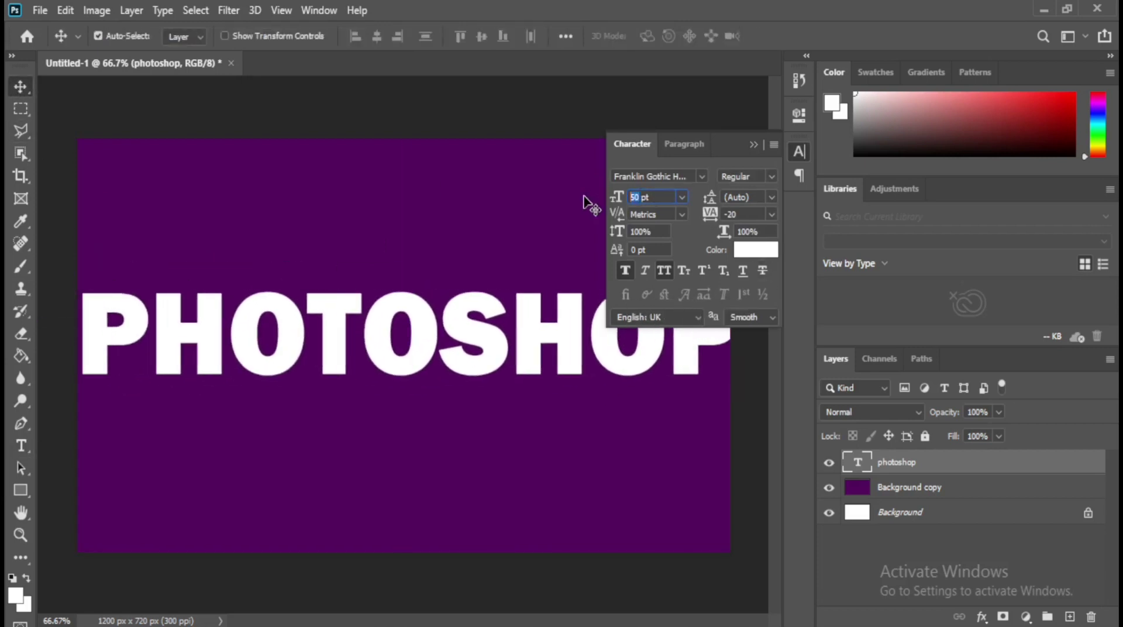
pyautogui.write('45')
pyautogui.press('Return')
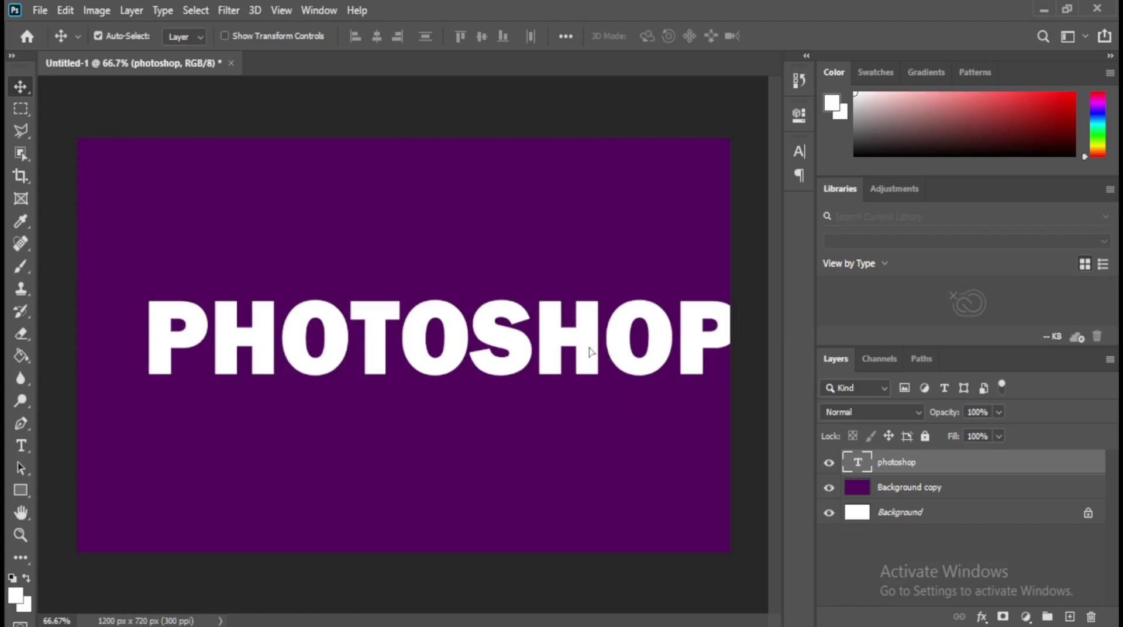
pyautogui.moveTo(591, 354)
pyautogui.mouseDown()
pyautogui.moveTo(523, 346)
pyautogui.moveTo(559, 344)
pyautogui.mouseUp()
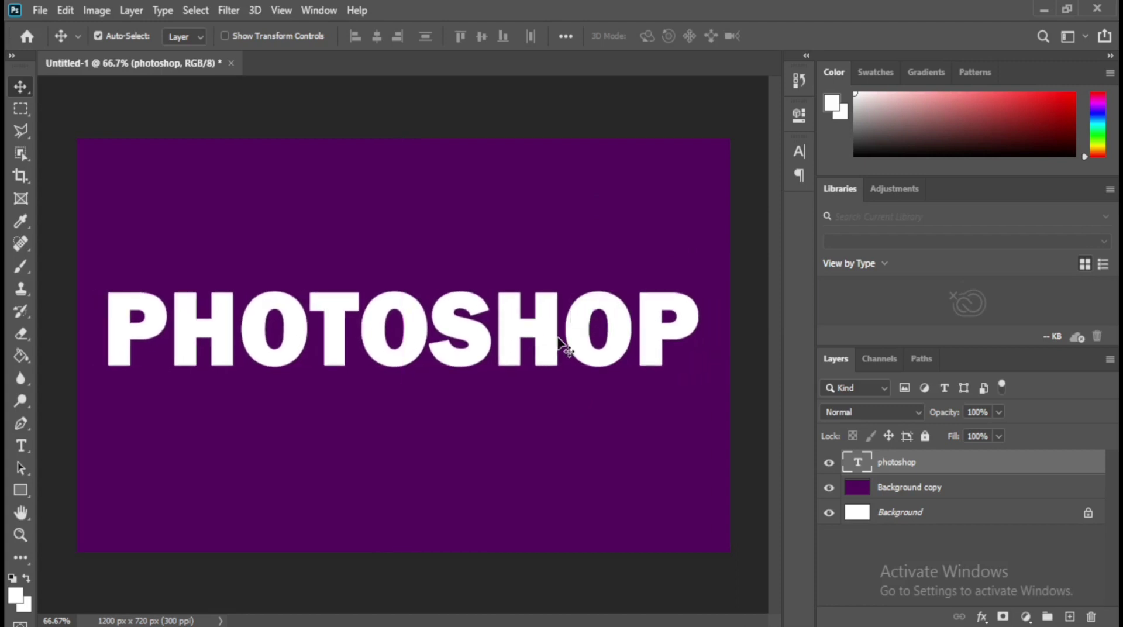
# Mask the PHOTOSHOP text to its top slice with a slanted polygonal lasso selection
pyautogui.click(19, 132)
pyautogui.click(54, 145)
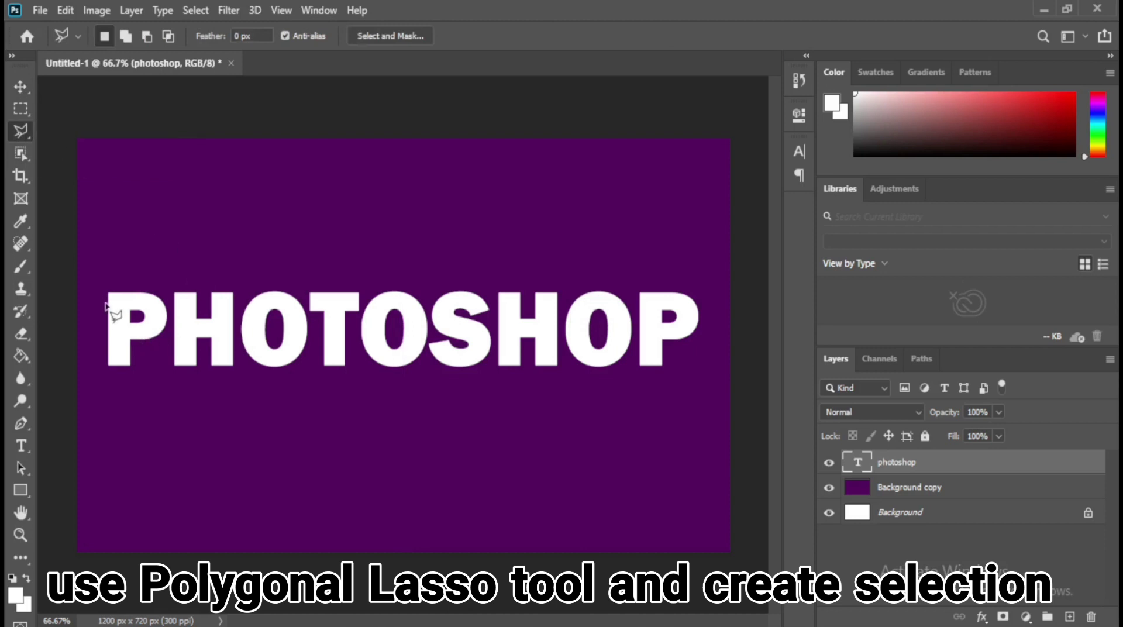
pyautogui.click(98, 262)
pyautogui.click(98, 346)
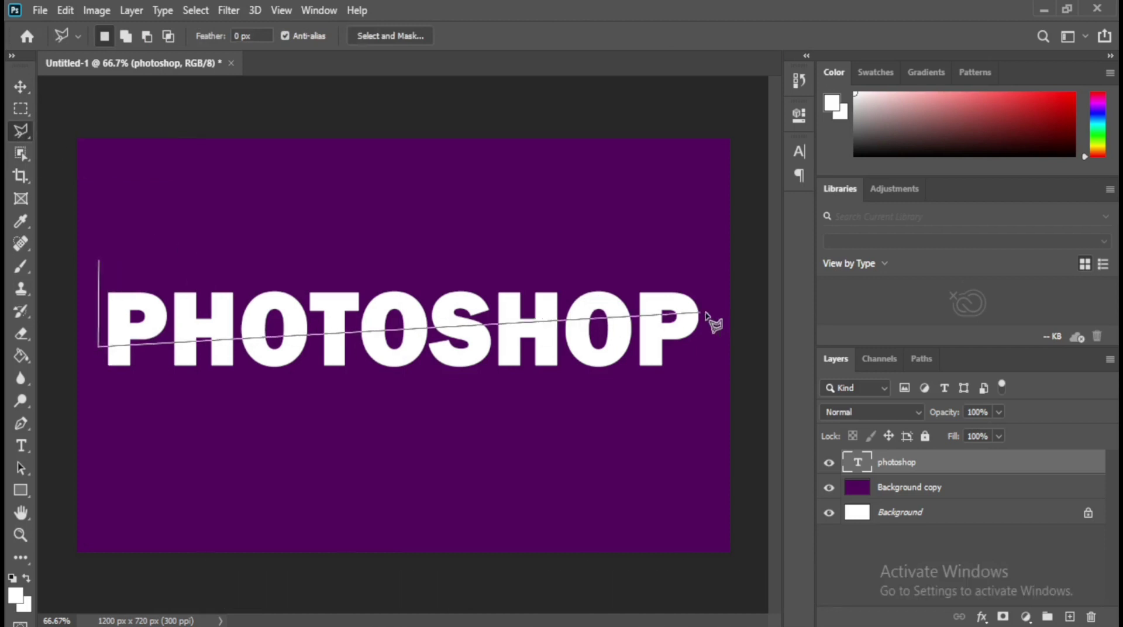
pyautogui.click(715, 319)
pyautogui.click(714, 271)
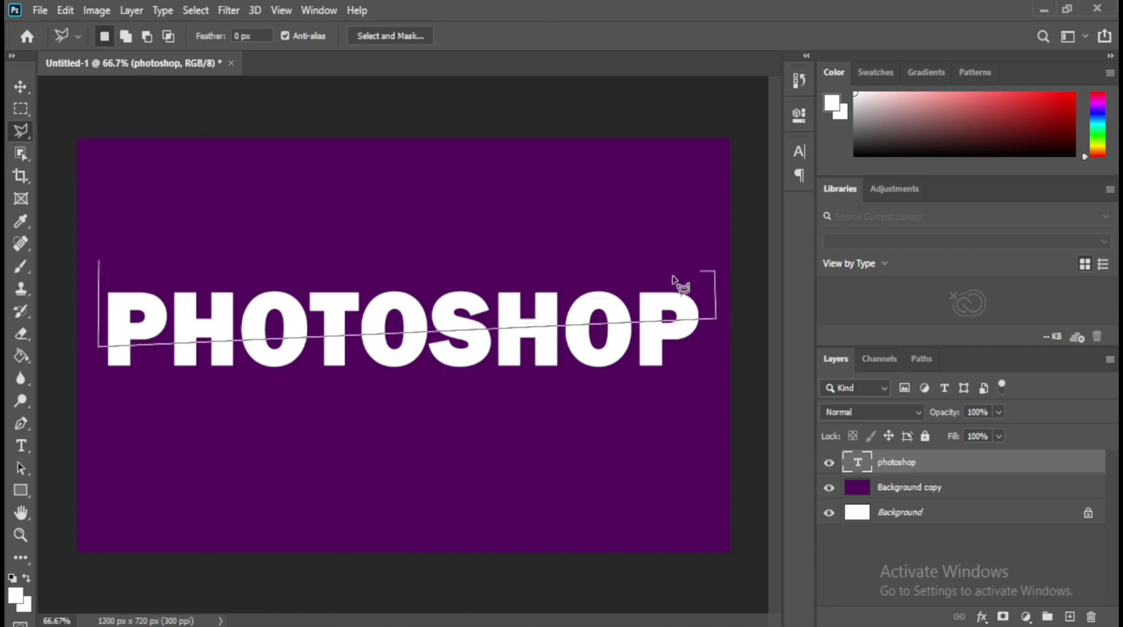
pyautogui.click(98, 261)
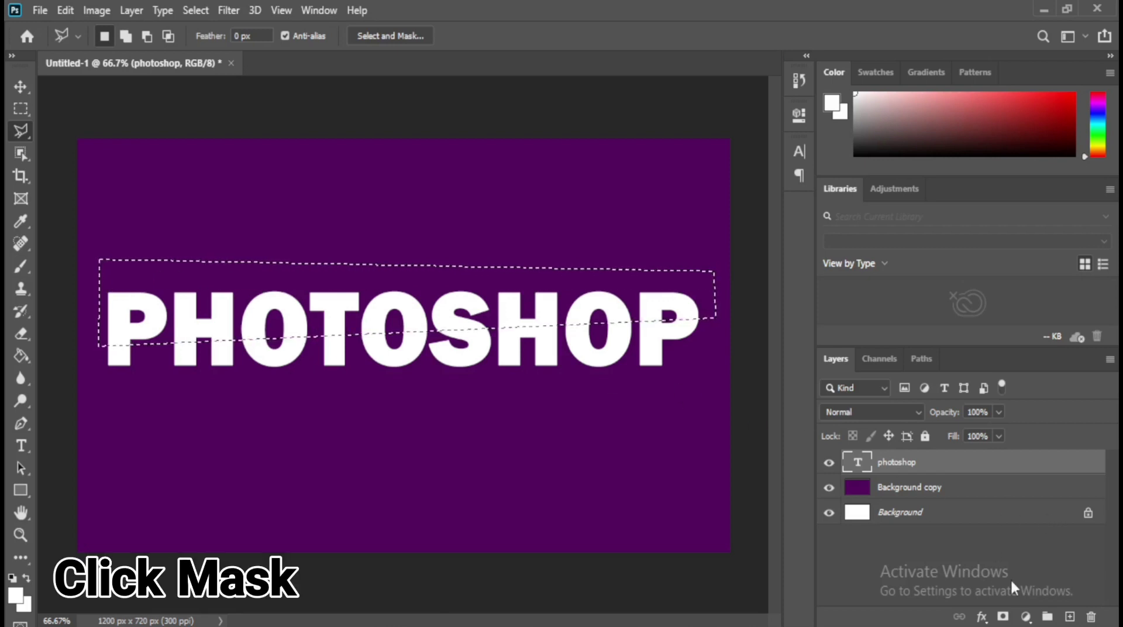
pyautogui.click(1003, 616)
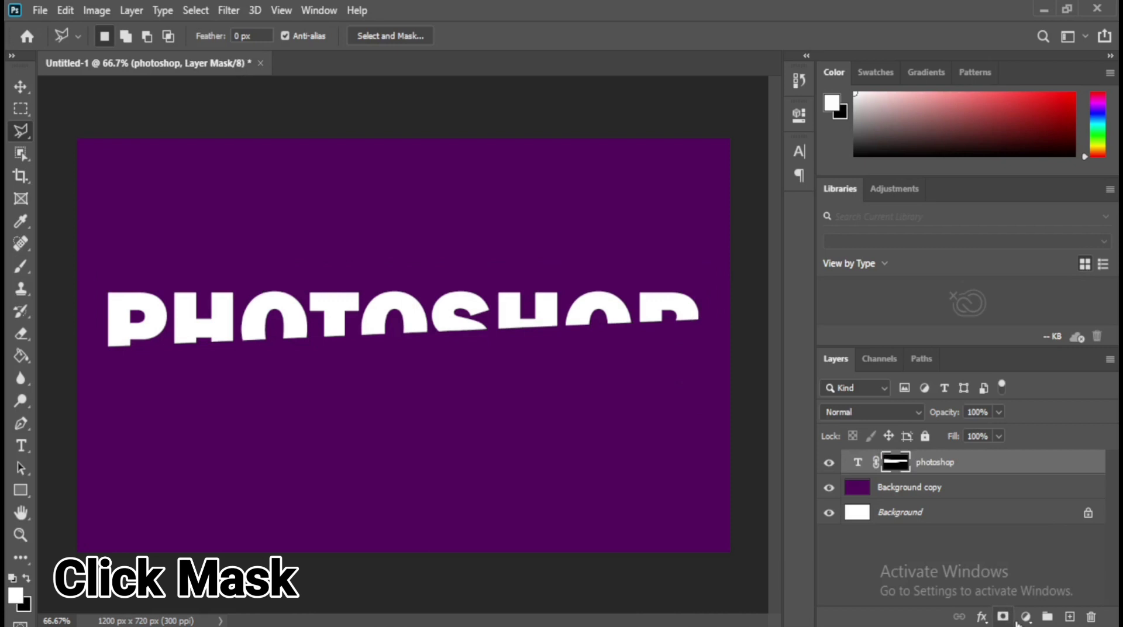
pyautogui.rightClick(967, 464)
# Duplicate the masked PHOTOSHOP layer as 'photoshop copy' and invert its mask
pyautogui.click(848, 88)
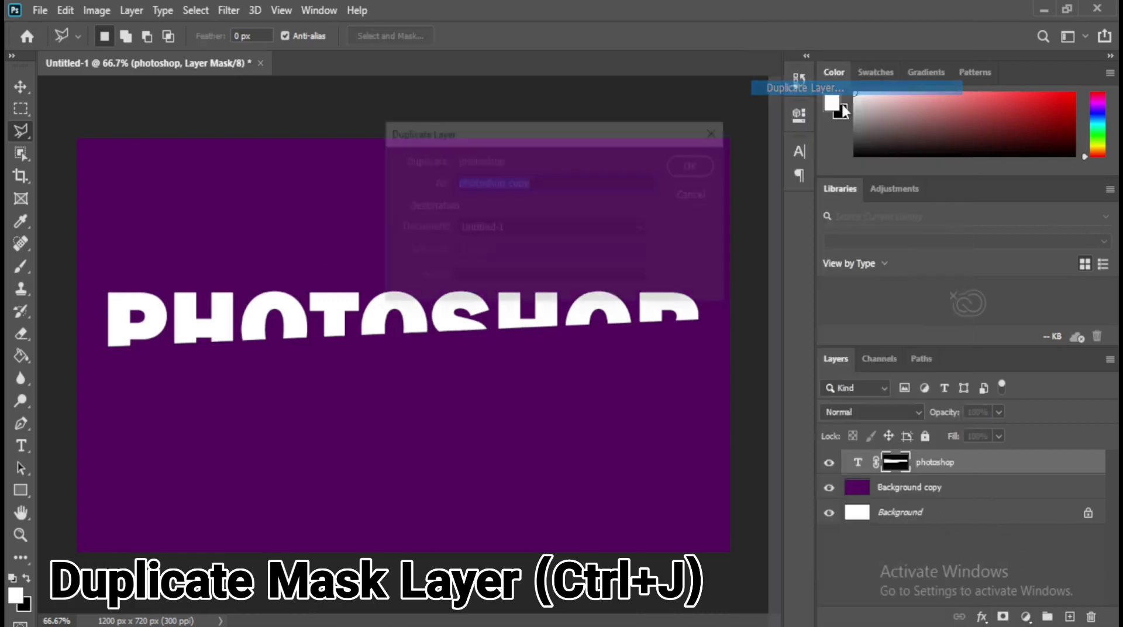
pyautogui.click(697, 163)
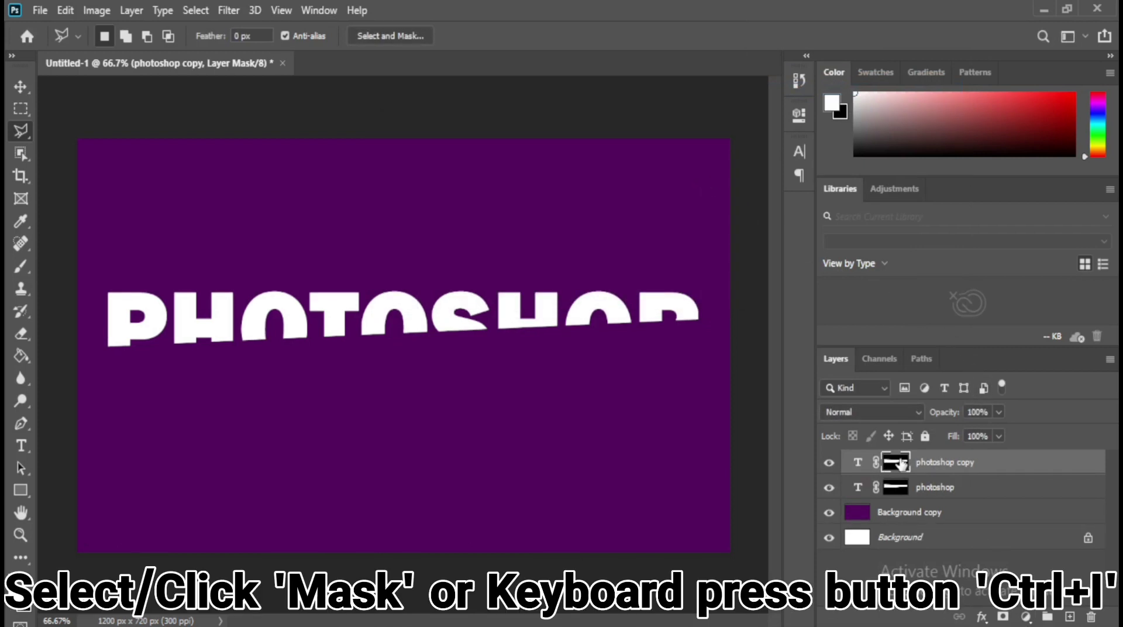
pyautogui.moveTo(902, 463); pyautogui.dragTo(904, 467)
pyautogui.hotkey('ctrl', 'i')
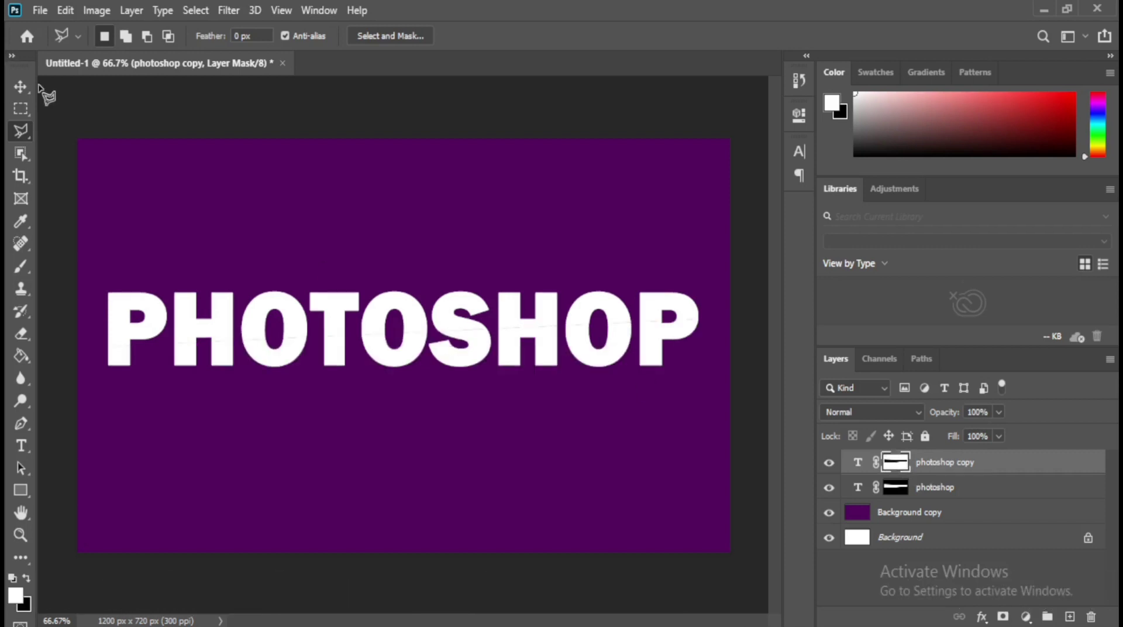
# Nudge the copy's lower half slightly right and add an empty Layer 1 on top
pyautogui.press('v')
pyautogui.press('Right')
pyautogui.press('Right')
pyautogui.press('Right')
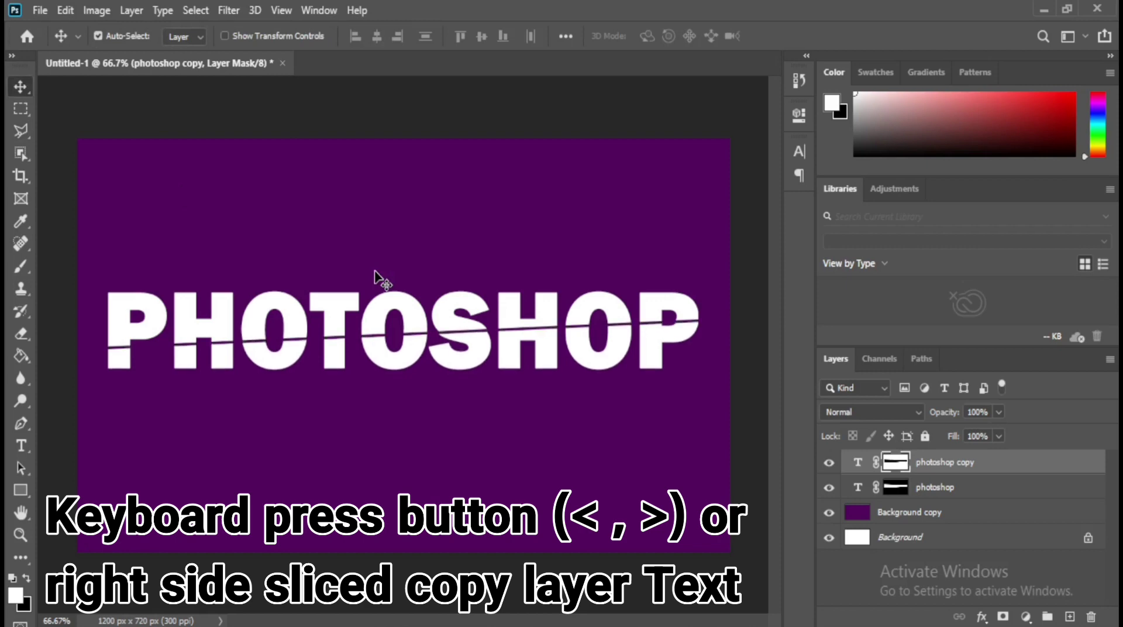
pyautogui.press('Right')
pyautogui.press('Right')
pyautogui.press('Right')
pyautogui.press('Right')
pyautogui.press('Right')
pyautogui.press('Right')
pyautogui.press('Right')
pyautogui.press('Right')
pyautogui.press('Right')
pyautogui.press('Left')
pyautogui.press('Left')
pyautogui.press('Left')
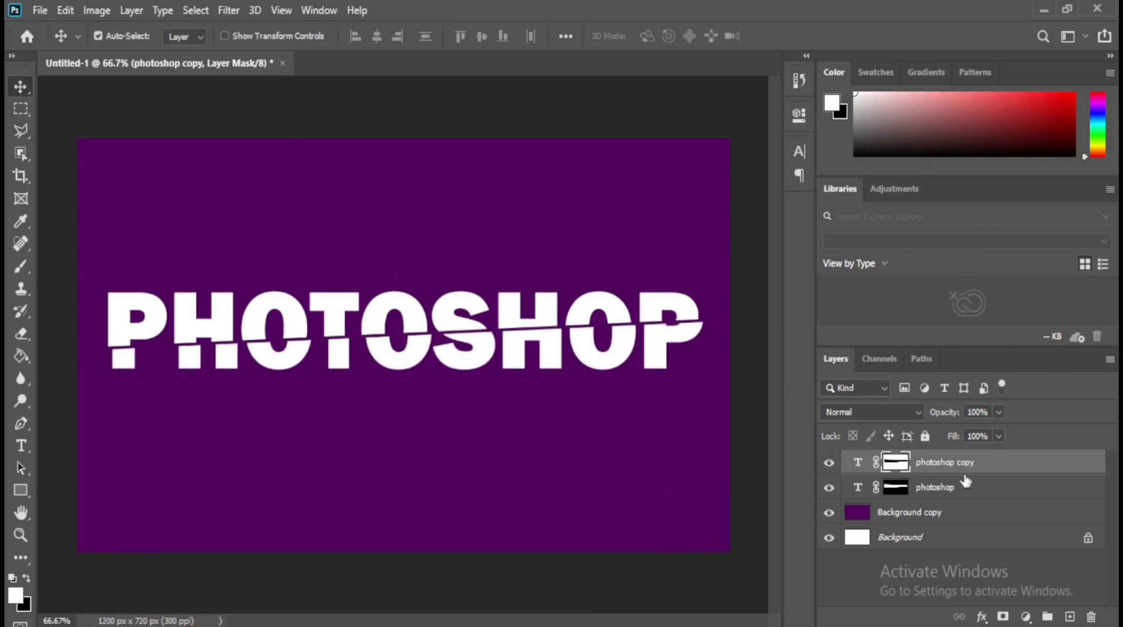
pyautogui.click(1070, 618)
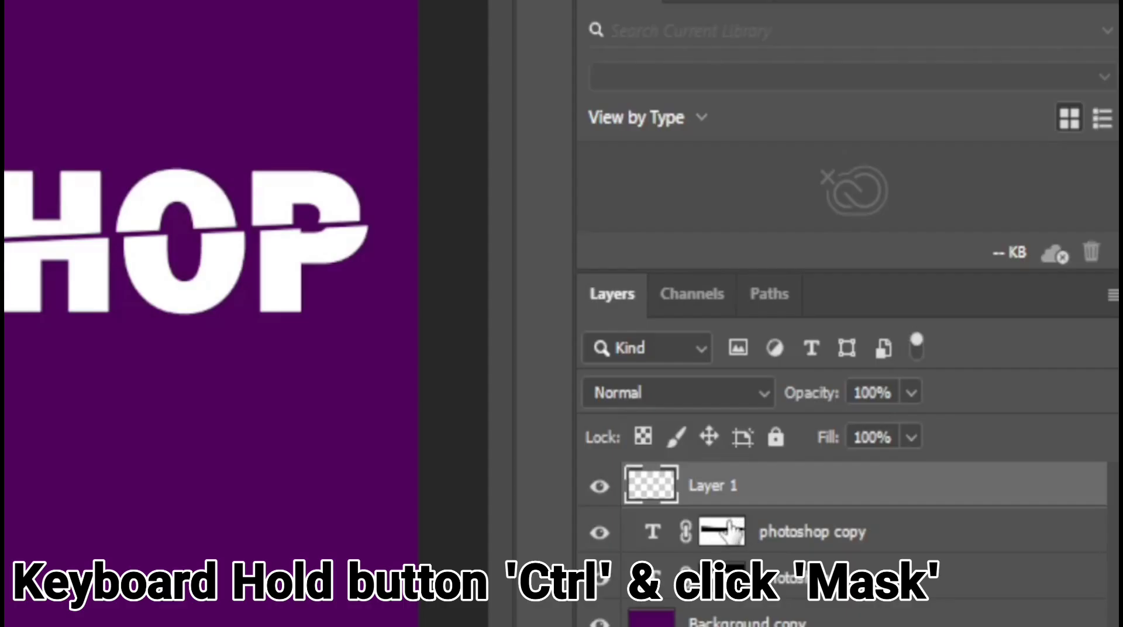
# Load the photoshop copy mask as a selection and set up a black brush on Layer 1
pyautogui.click(728, 530)
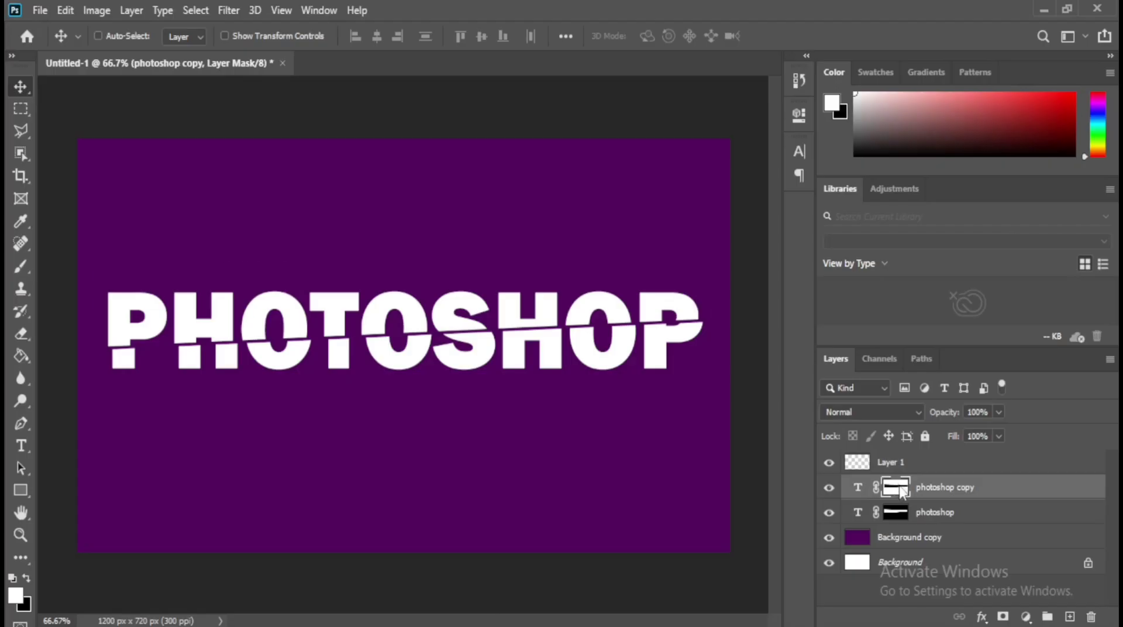
pyautogui.keyDown('ctrl'); pyautogui.click(902, 492); pyautogui.keyUp('ctrl')
pyautogui.click(21, 266)
pyautogui.hotkey('alt', ']')
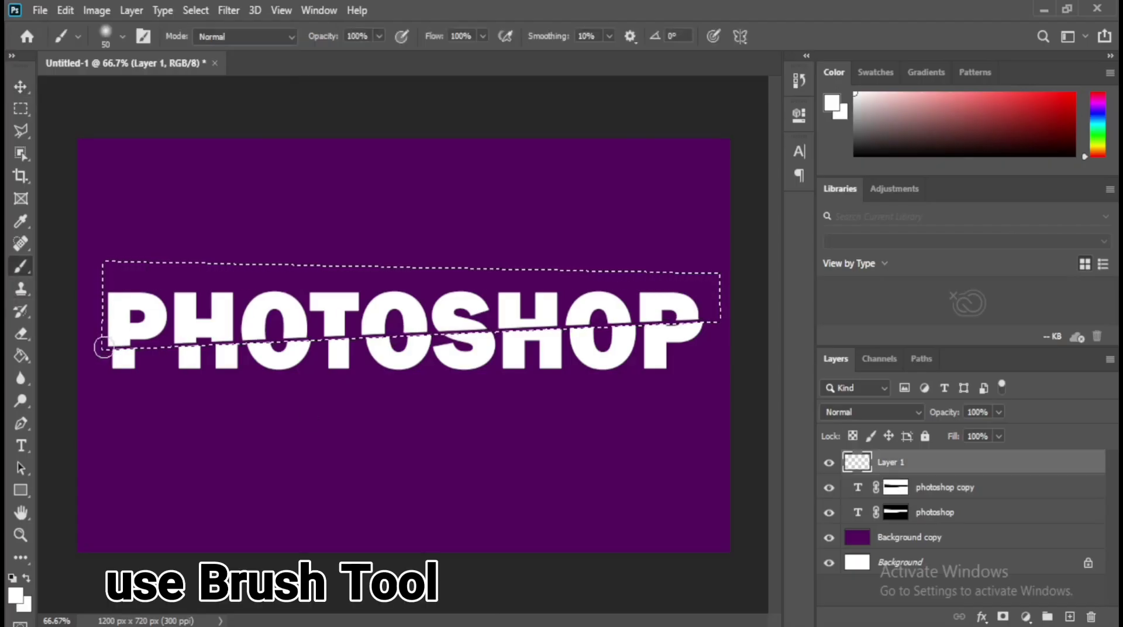
pyautogui.click(15, 594)
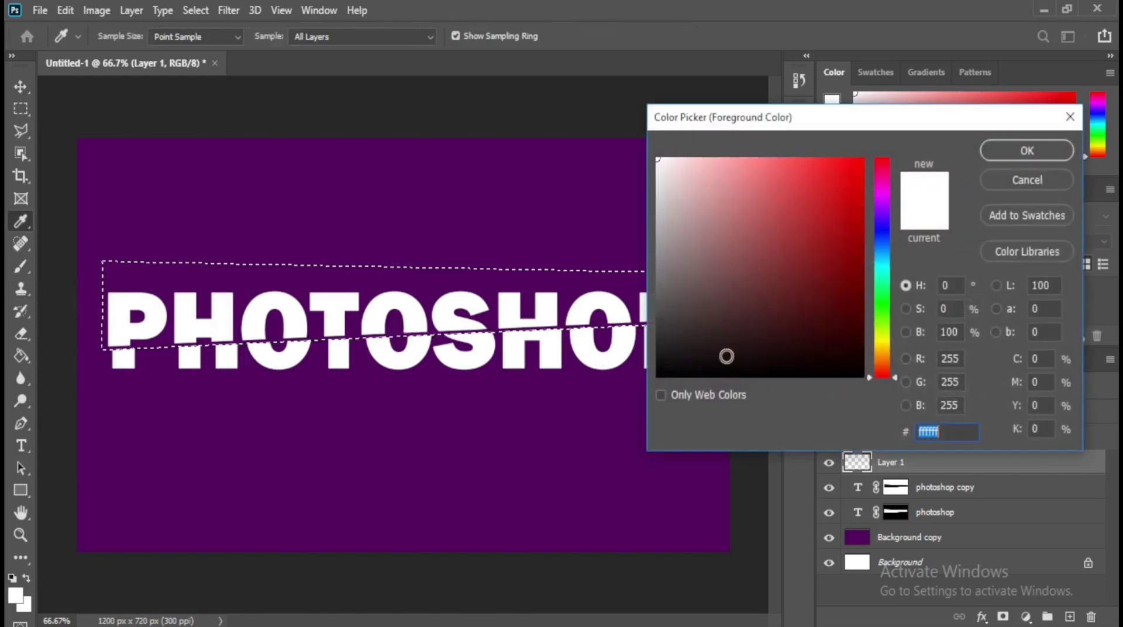
pyautogui.moveTo(854, 372); pyautogui.dragTo(867, 392)
pyautogui.click(1020, 153)
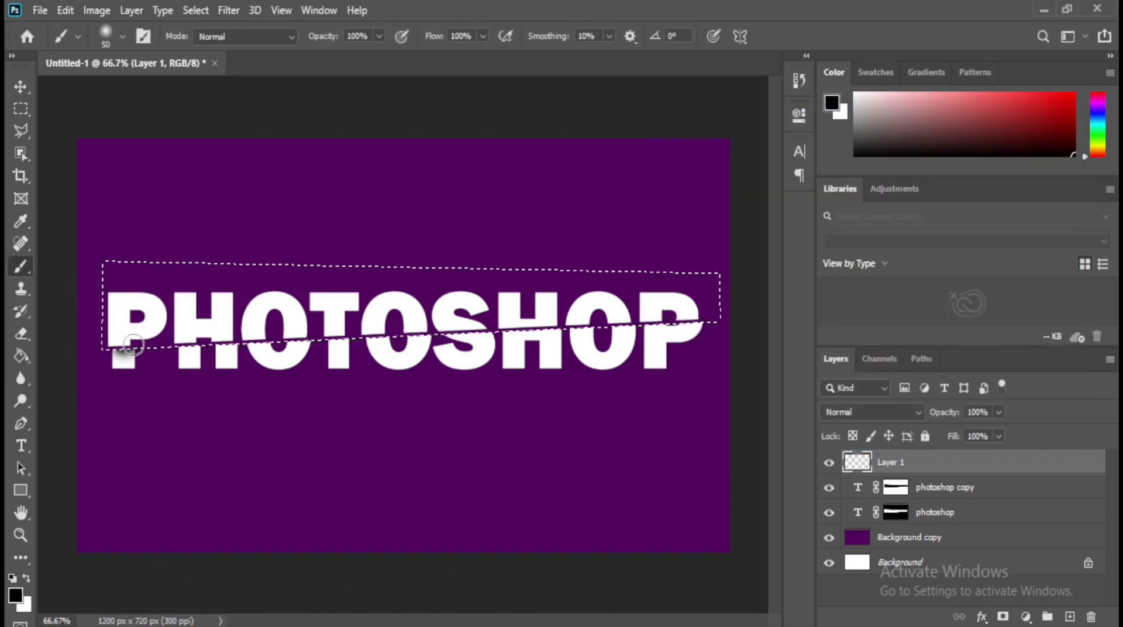
# Paint the shadow along the diagonal cut and set Layer 1 opacity to 60%
pyautogui.moveTo(134, 345); pyautogui.dragTo(193, 344)
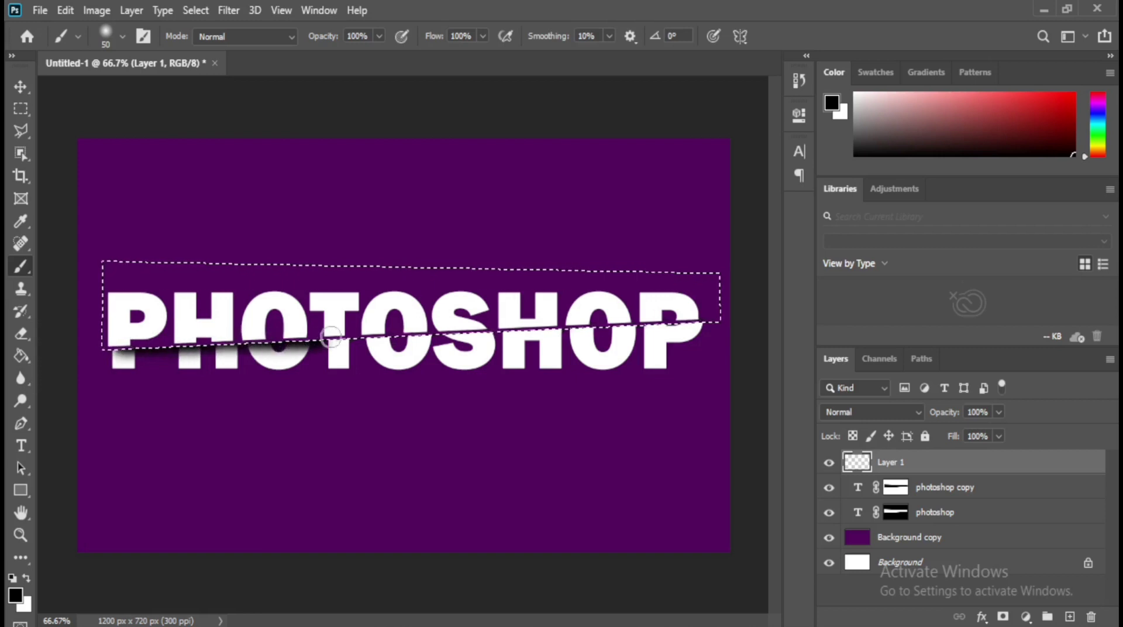
pyautogui.moveTo(399, 334); pyautogui.dragTo(476, 332)
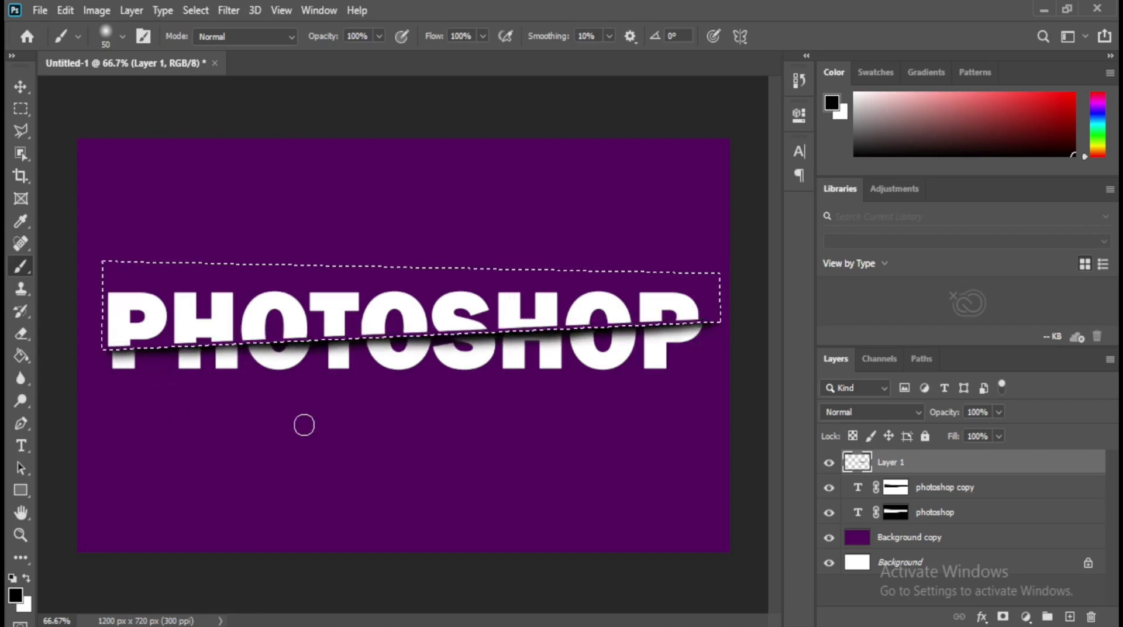
pyautogui.click(953, 413)
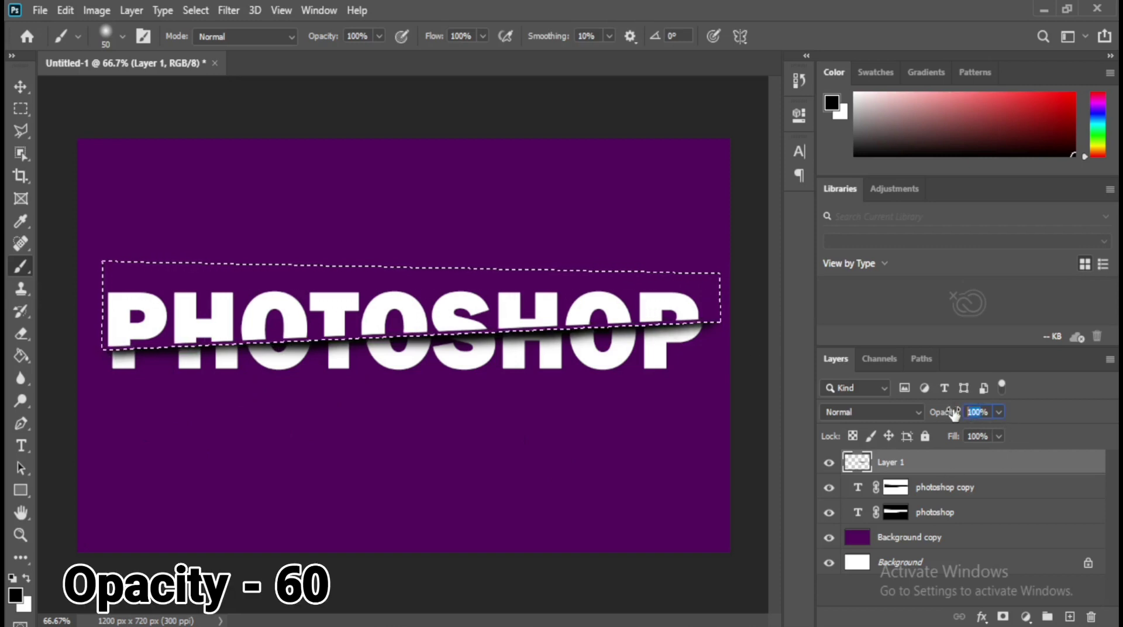
pyautogui.write('60')
pyautogui.press('Return')
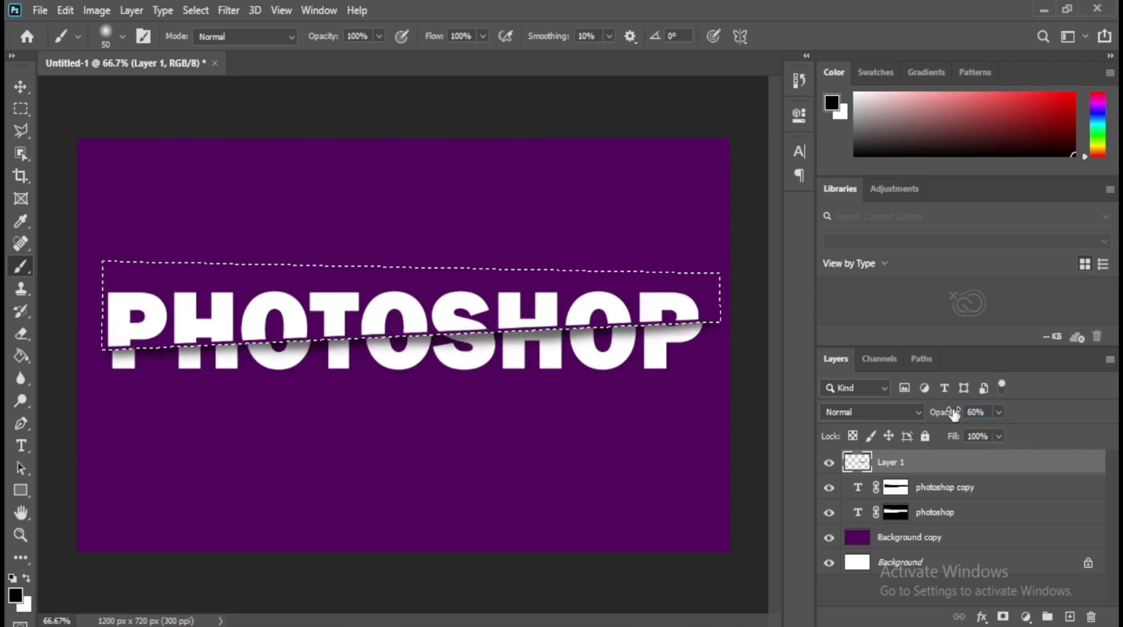